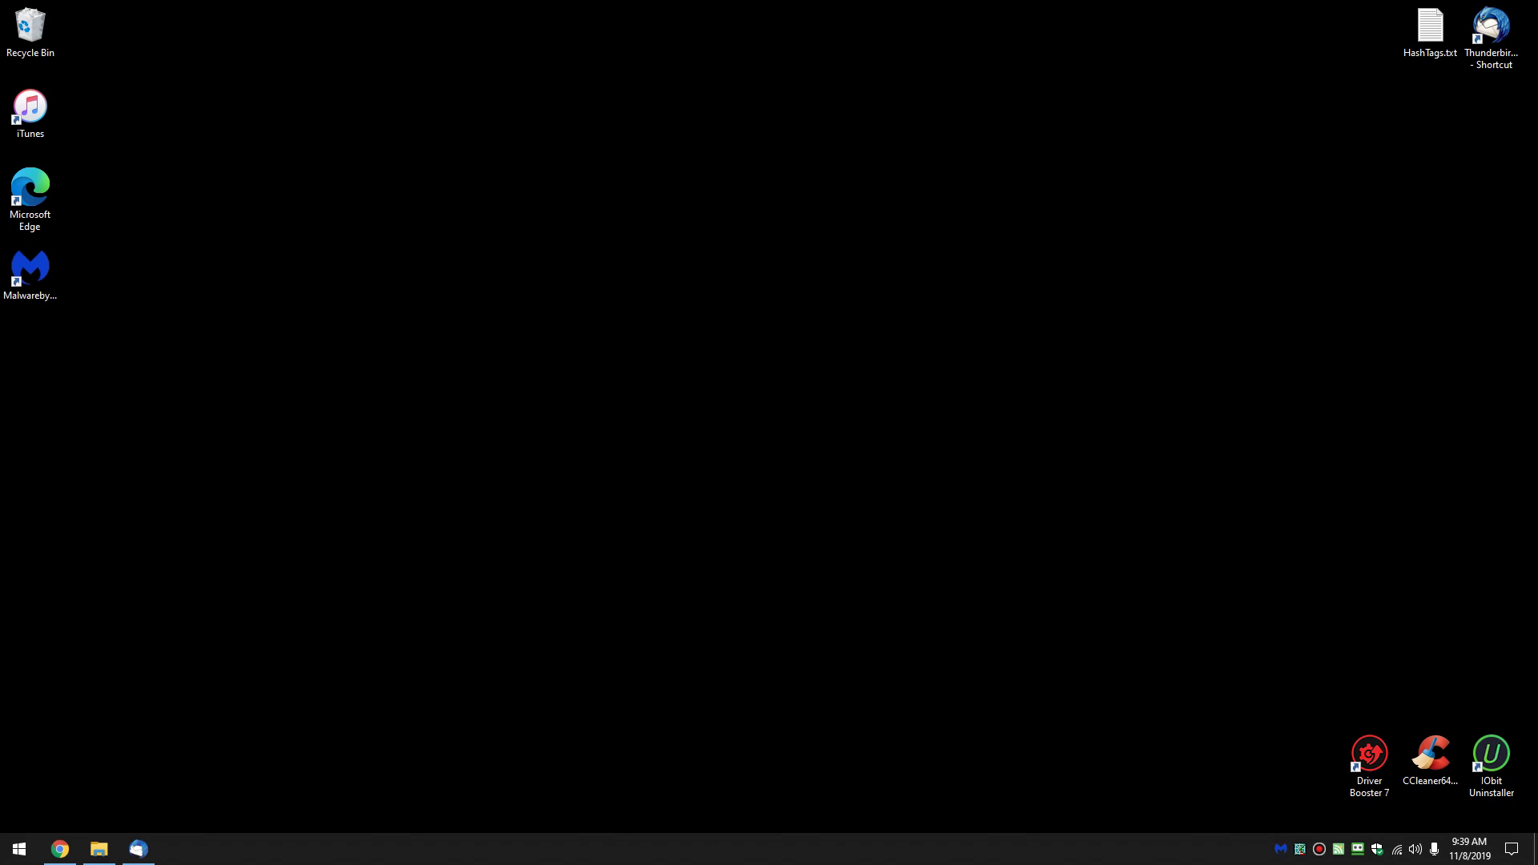
- Switch to Chrome and download RockXP 4.0 Beta from the second MajorGeeks download location
{"action": "key", "text": "alt+Tab"}
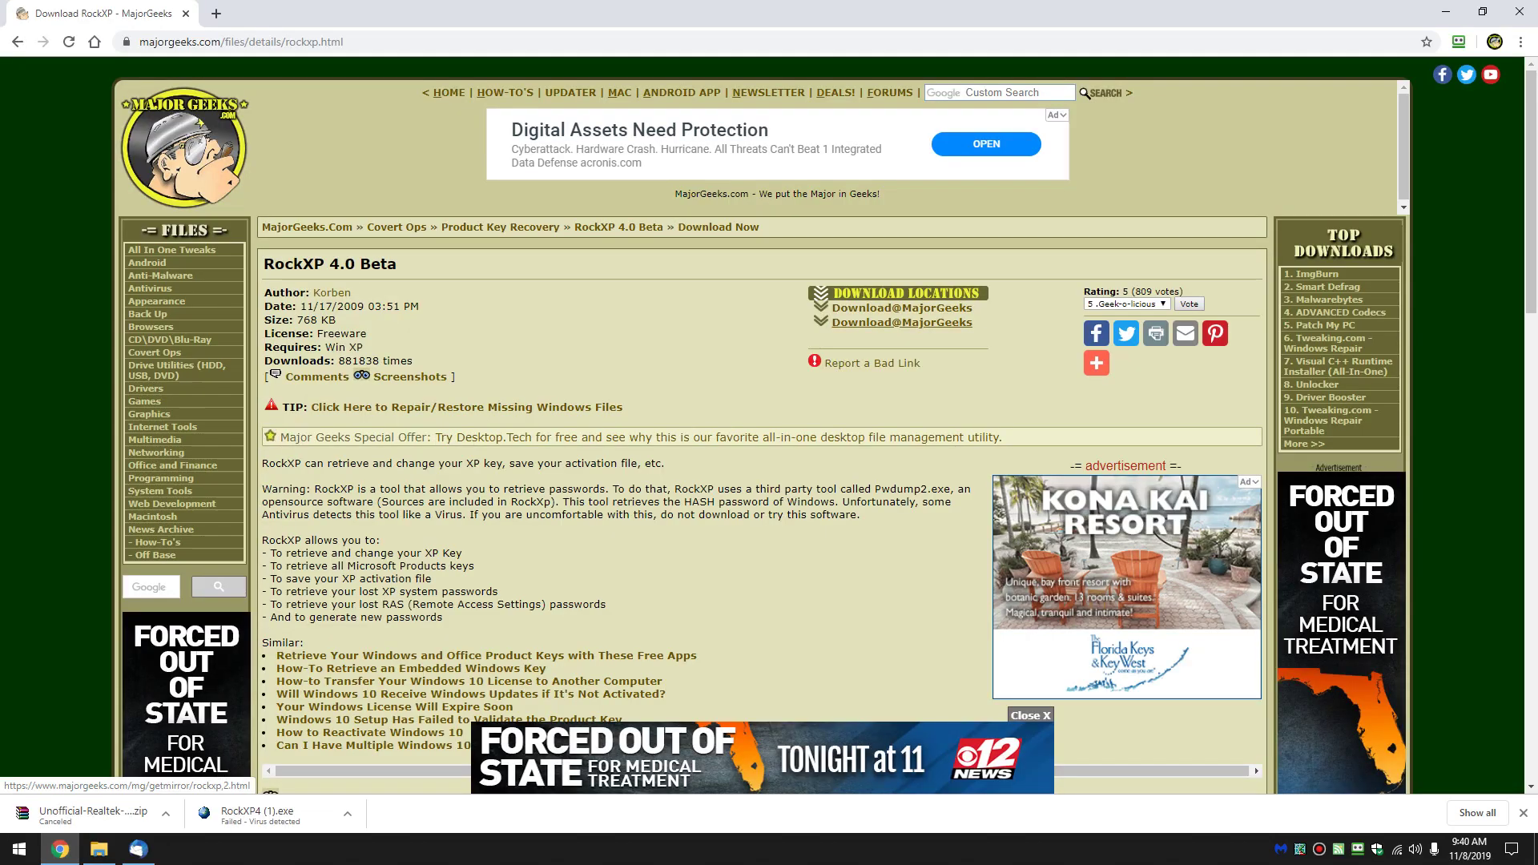
{"action": "left_click", "coordinate": [901, 322]}
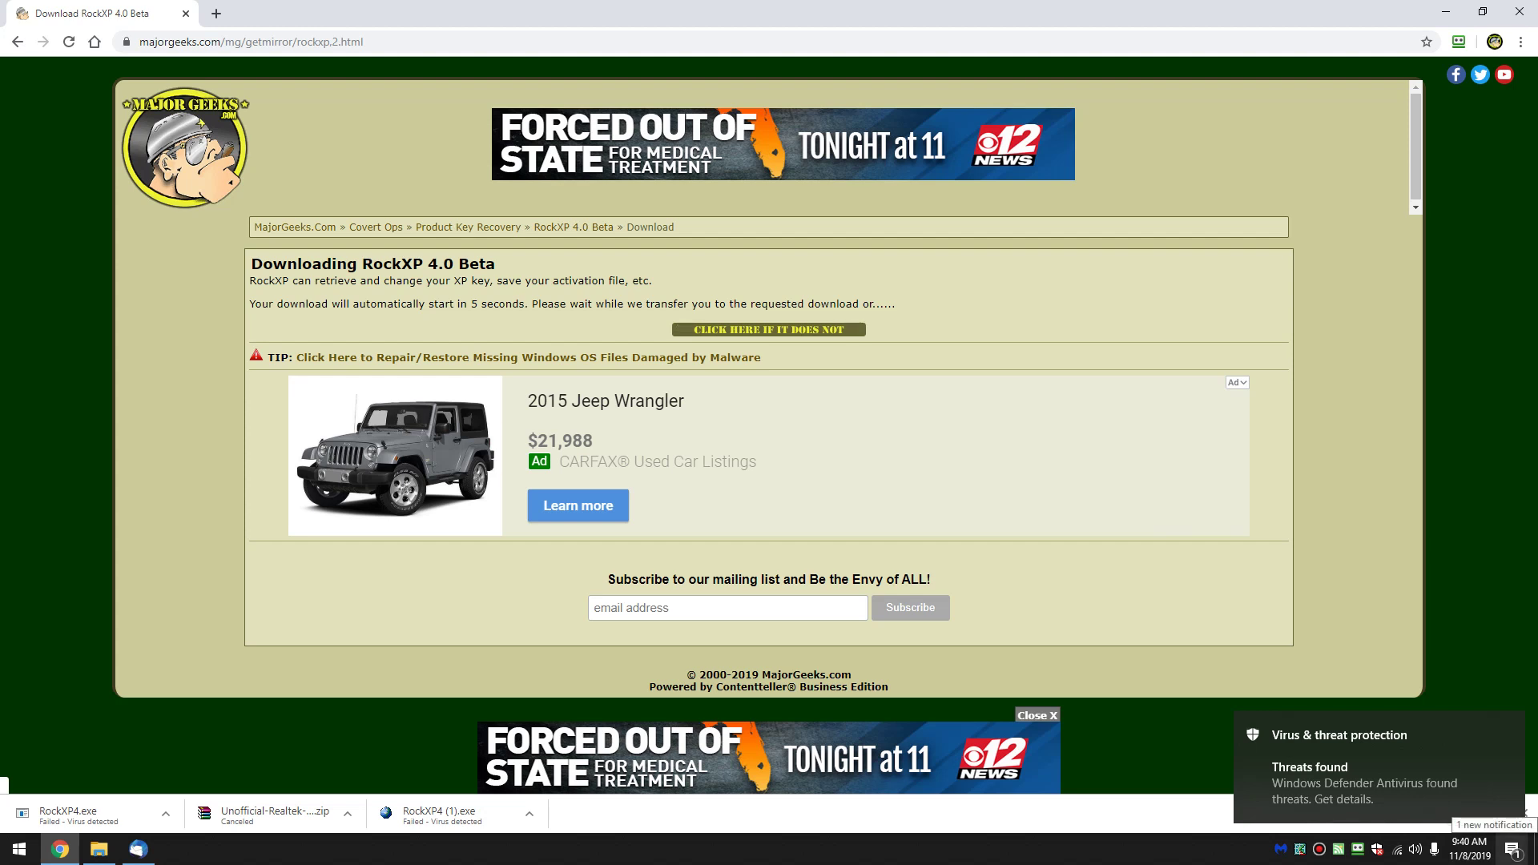
- Open the Threats found notification in Windows Security, allow the HackTool:Win32/PWDump.A threat on the device, and close the window
{"action": "left_click", "coordinate": [1512, 849]}
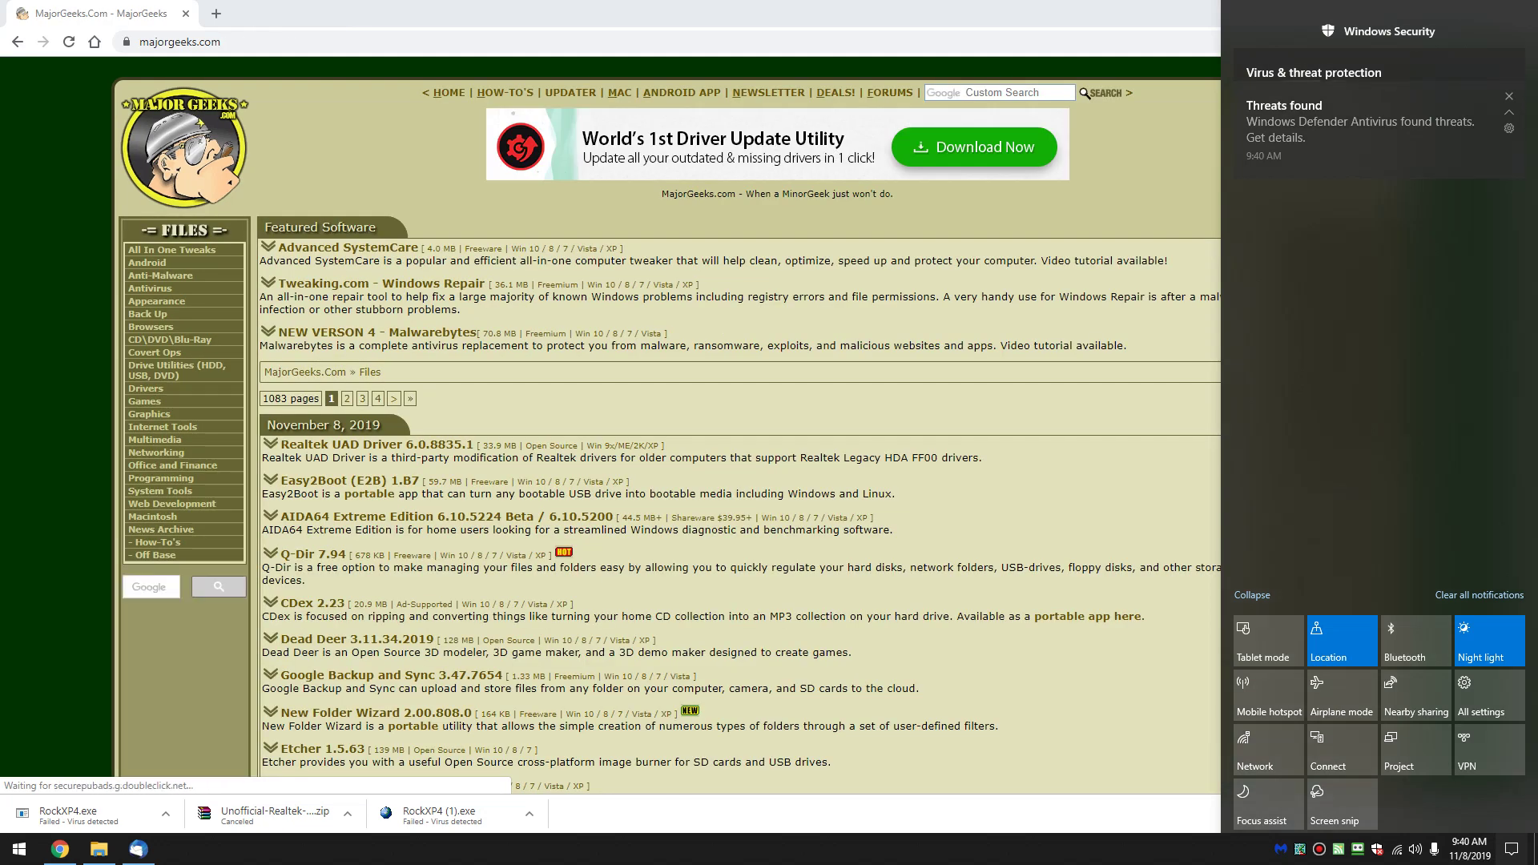
{"action": "left_click", "coordinate": [1359, 129]}
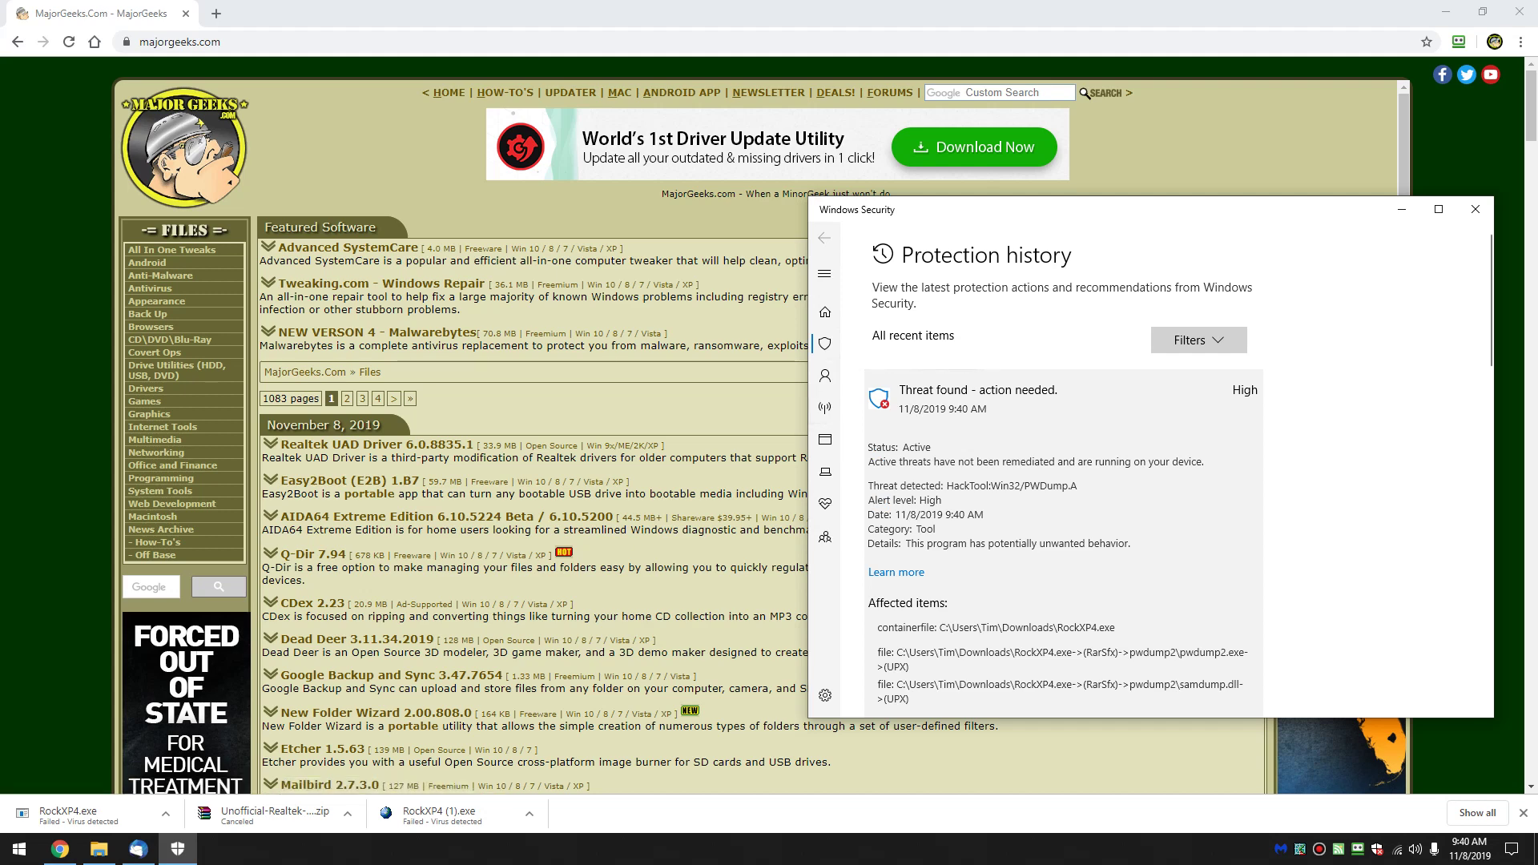
{"action": "scroll", "coordinate": [1065, 481], "scroll_direction": "down", "scroll_amount": 2}
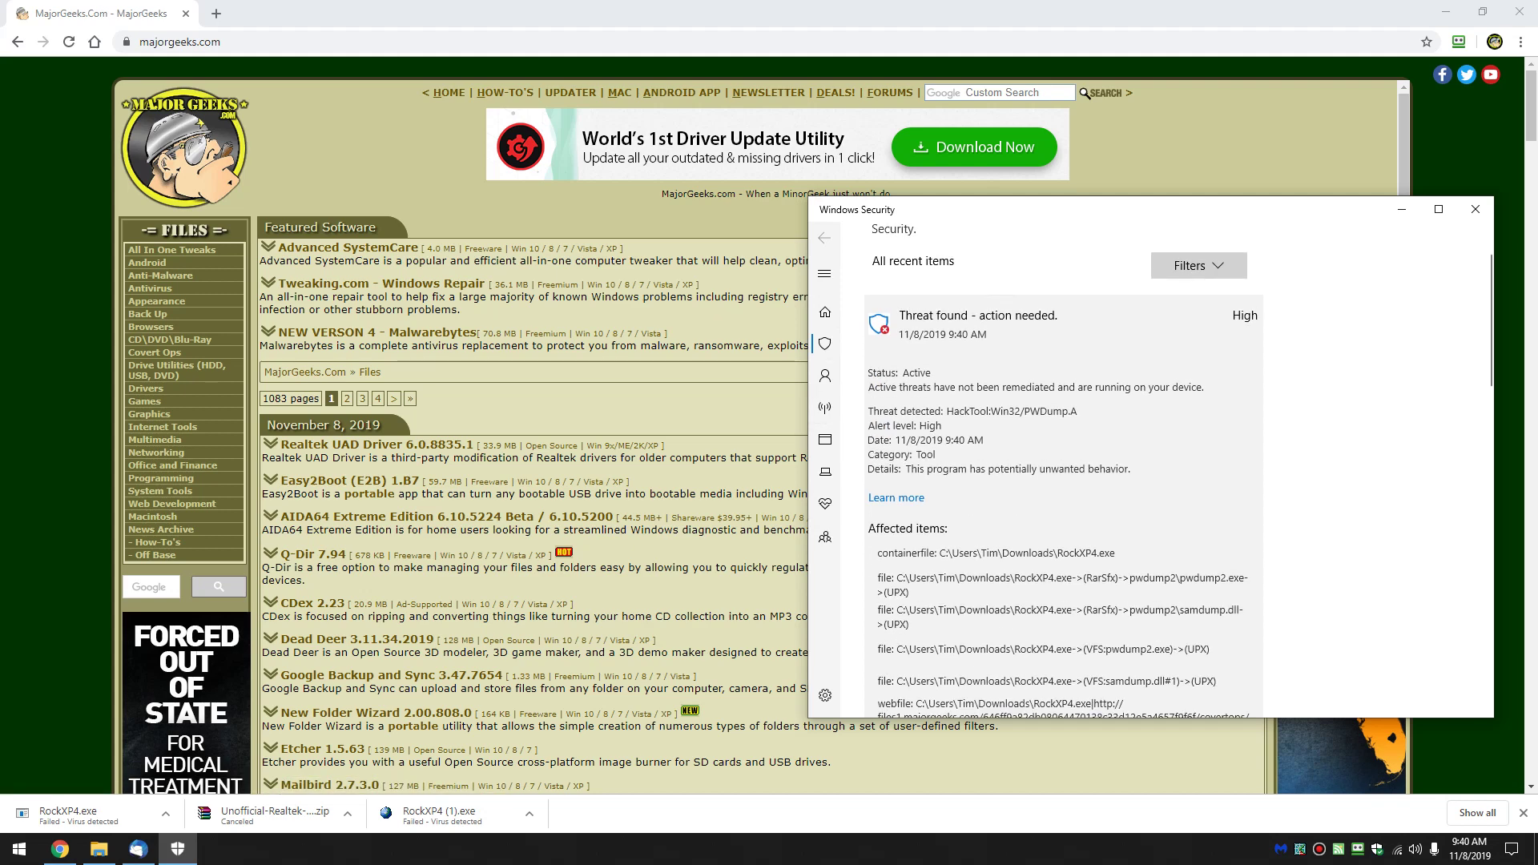
{"action": "scroll", "coordinate": [1065, 481], "scroll_direction": "down", "scroll_amount": 4}
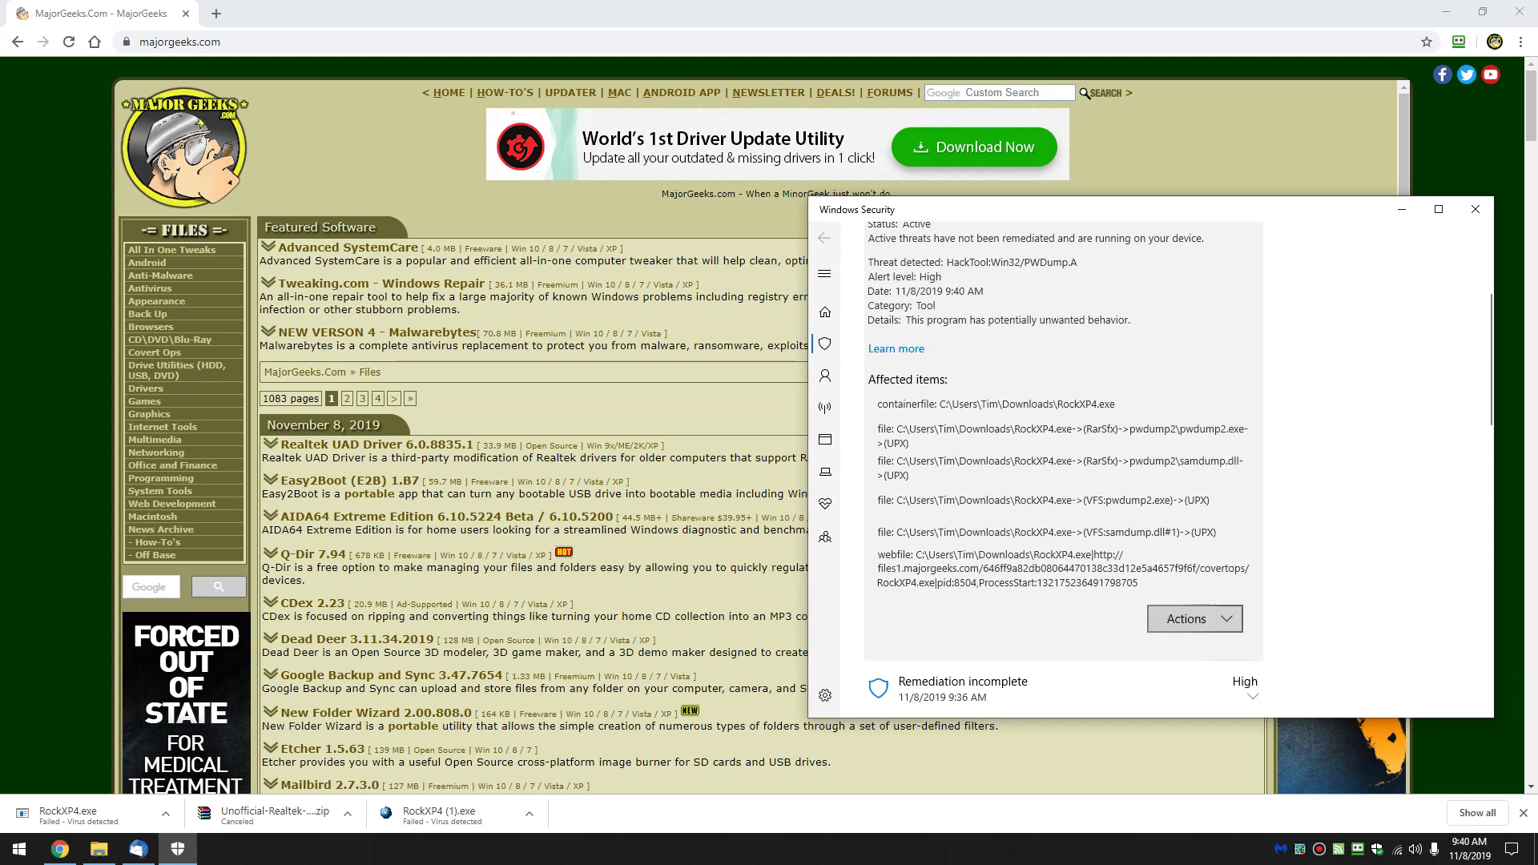
{"action": "left_click", "coordinate": [1193, 618]}
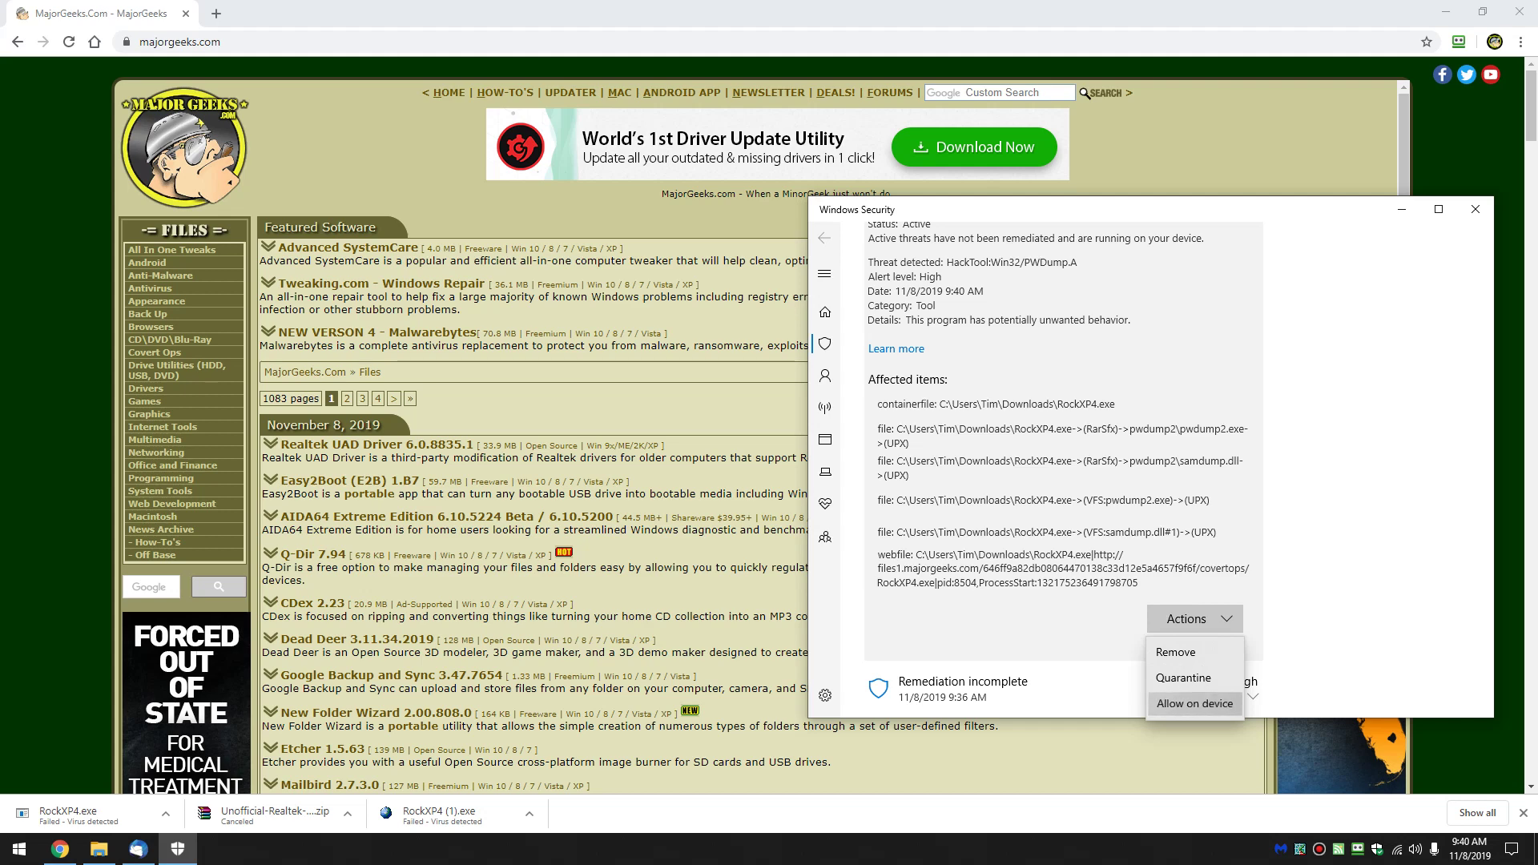
{"action": "left_click", "coordinate": [1193, 704]}
{"action": "left_click", "coordinate": [1474, 209]}
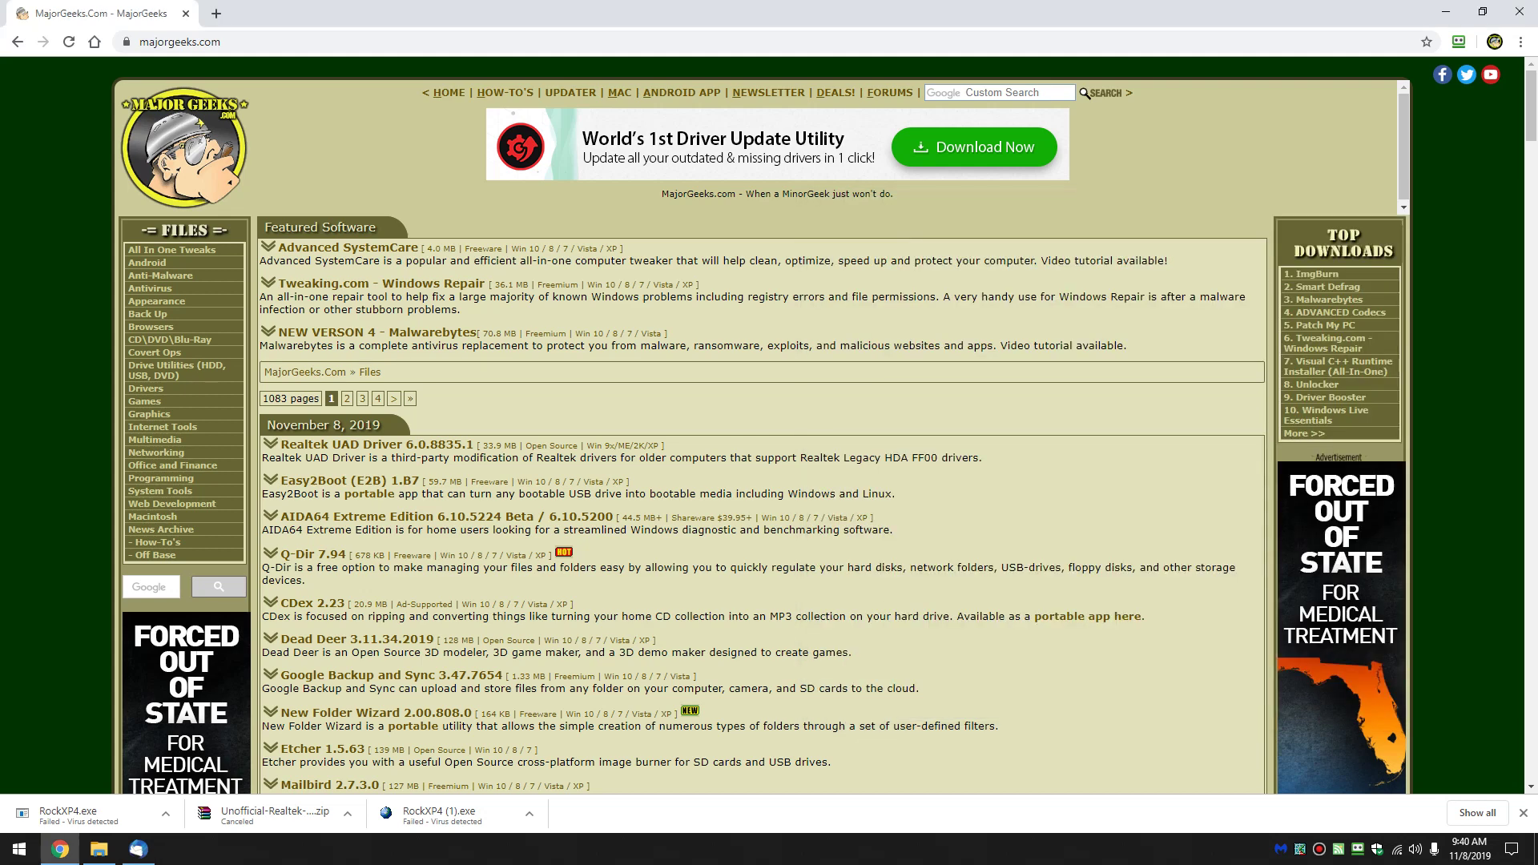
- Return to the RockXP 4.0 Beta download page in Chrome, download RockXP4.exe again and keep the file
{"action": "left_click", "coordinate": [17, 41]}
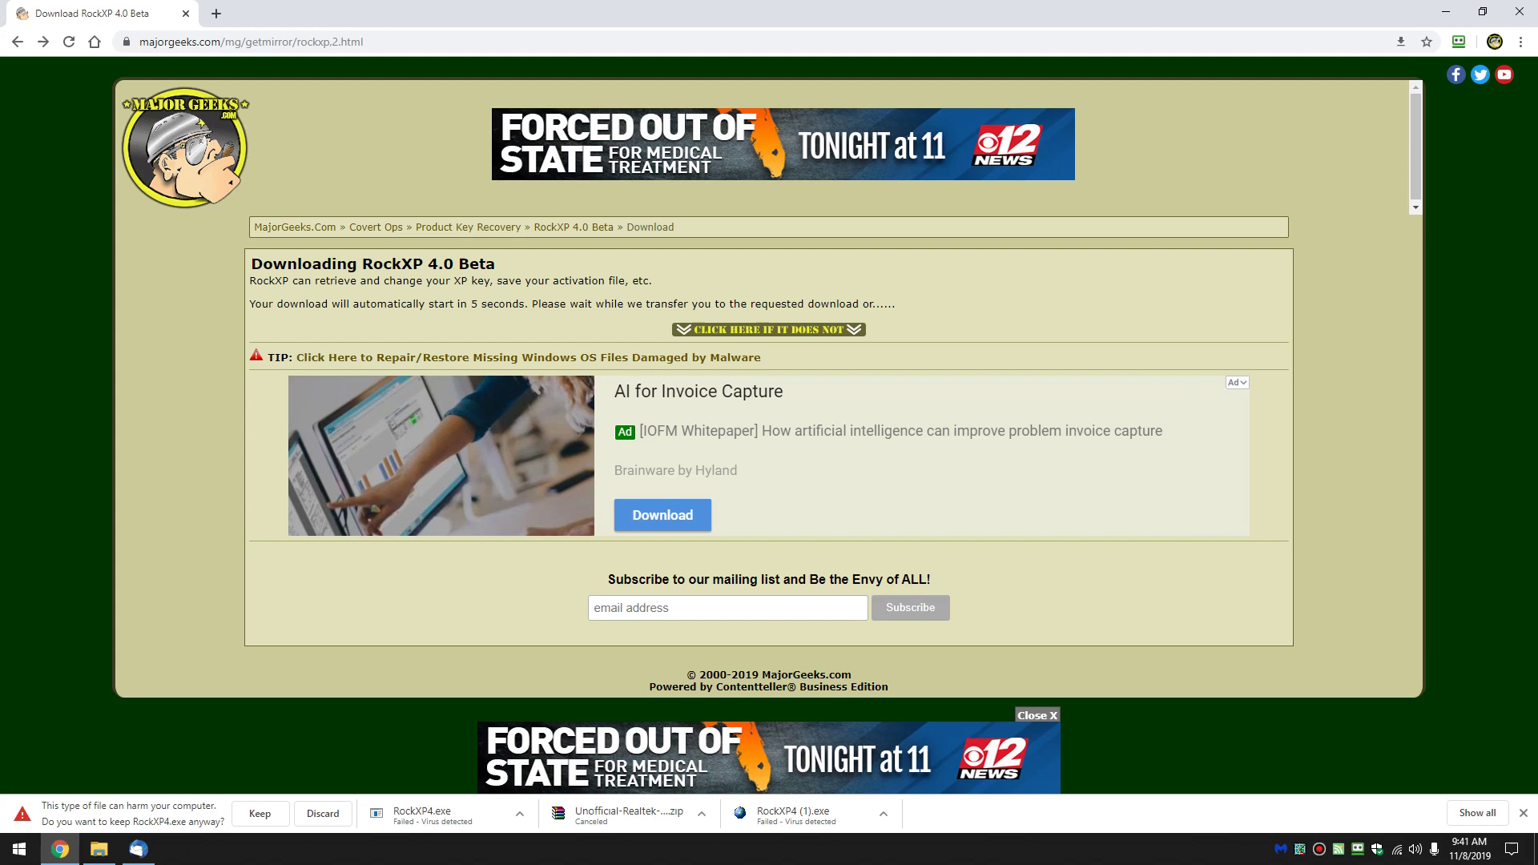
{"action": "left_click", "coordinate": [260, 813]}
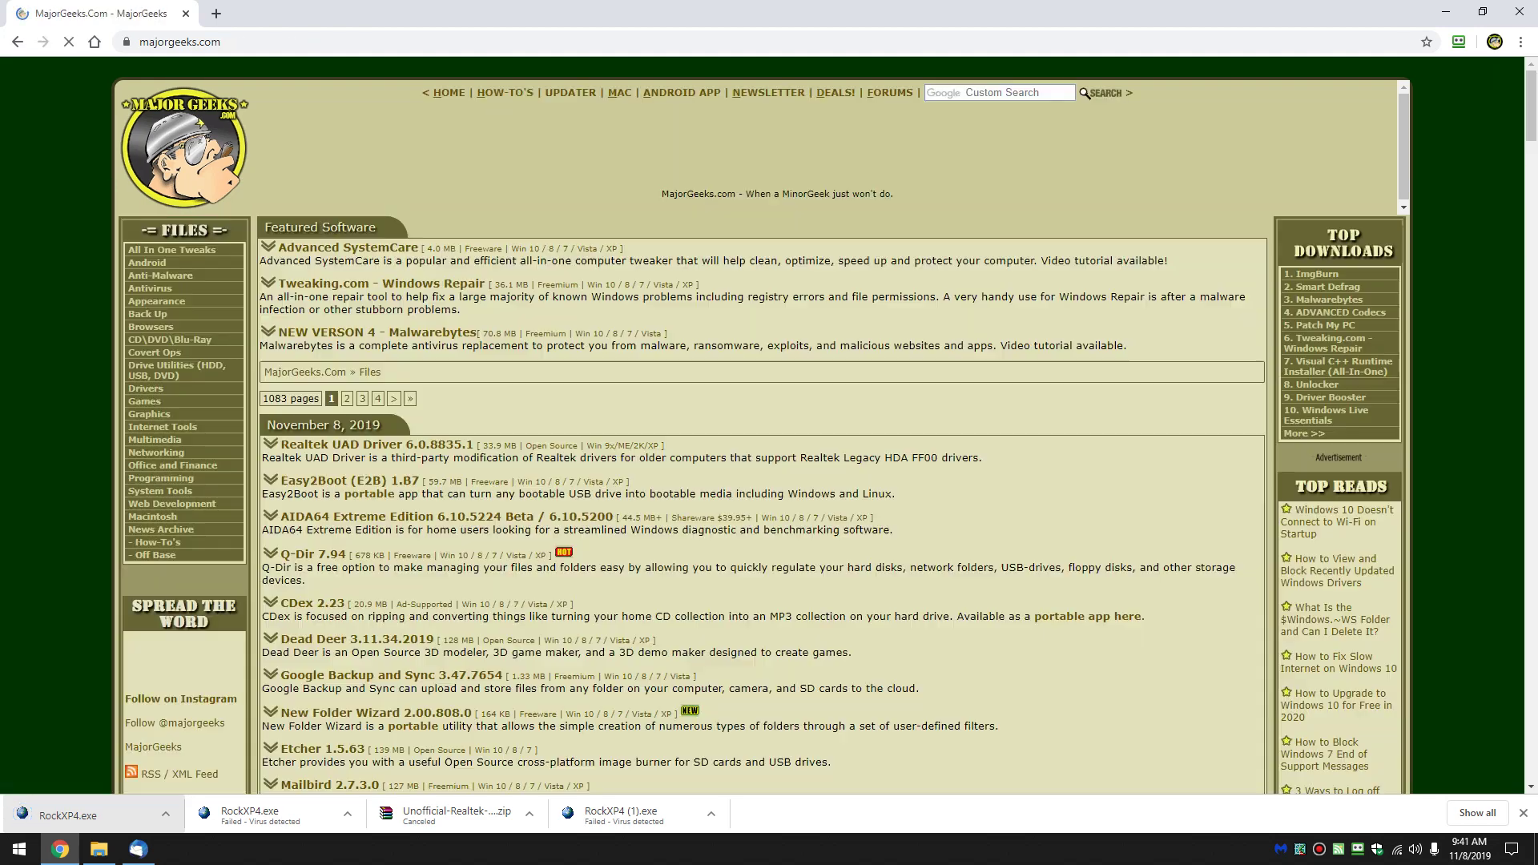
{"action": "left_click", "coordinate": [98, 848]}
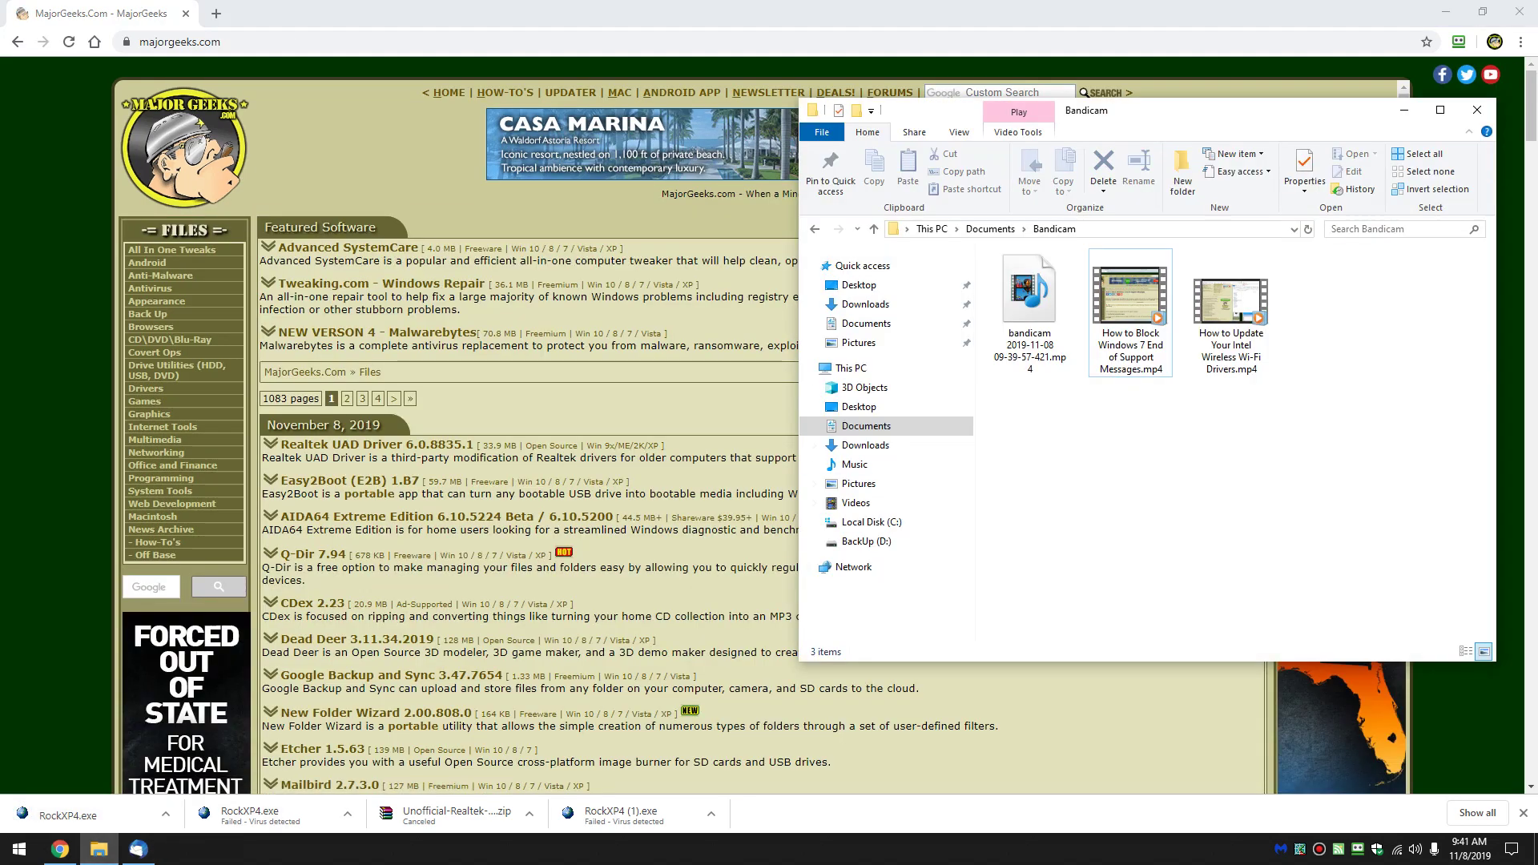
{"action": "left_click", "coordinate": [1476, 110]}
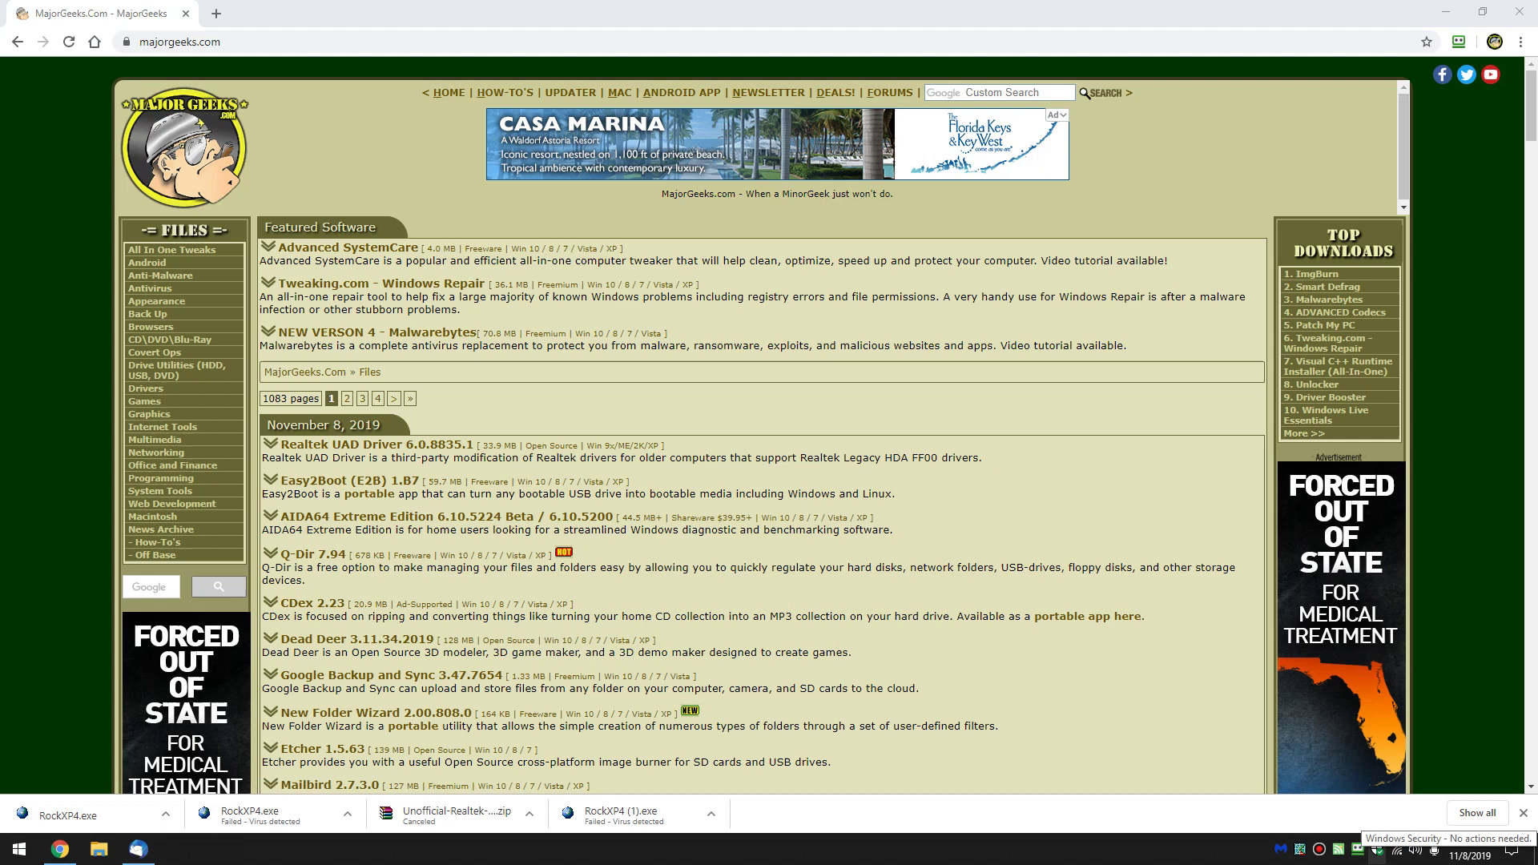
- Open the allowed threats list in Windows Security and view the details of HackTool:Win32/Dump
{"action": "left_click", "coordinate": [1377, 849]}
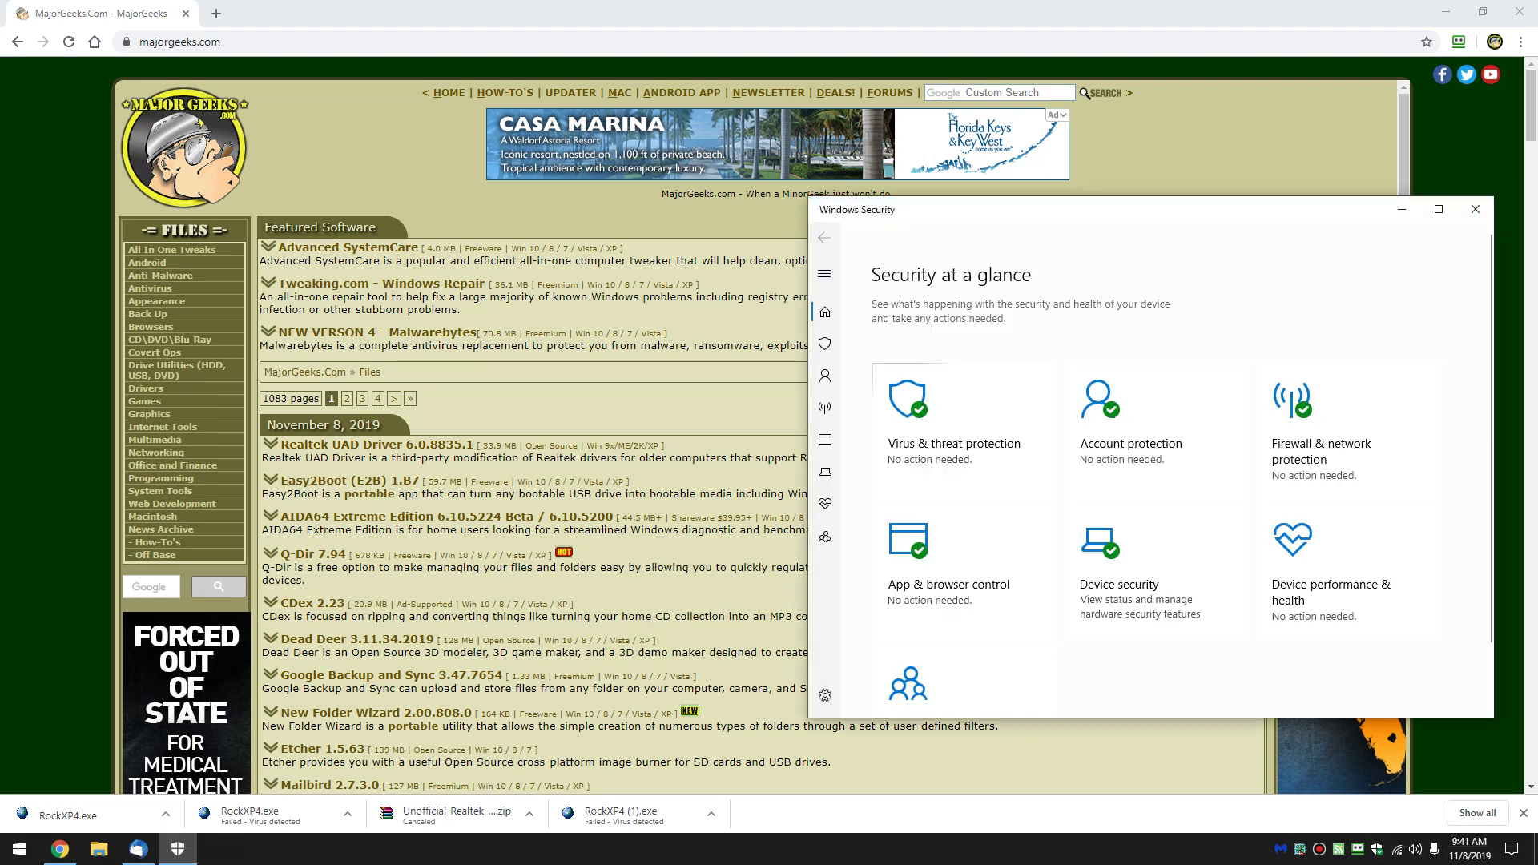
{"action": "left_click", "coordinate": [953, 433]}
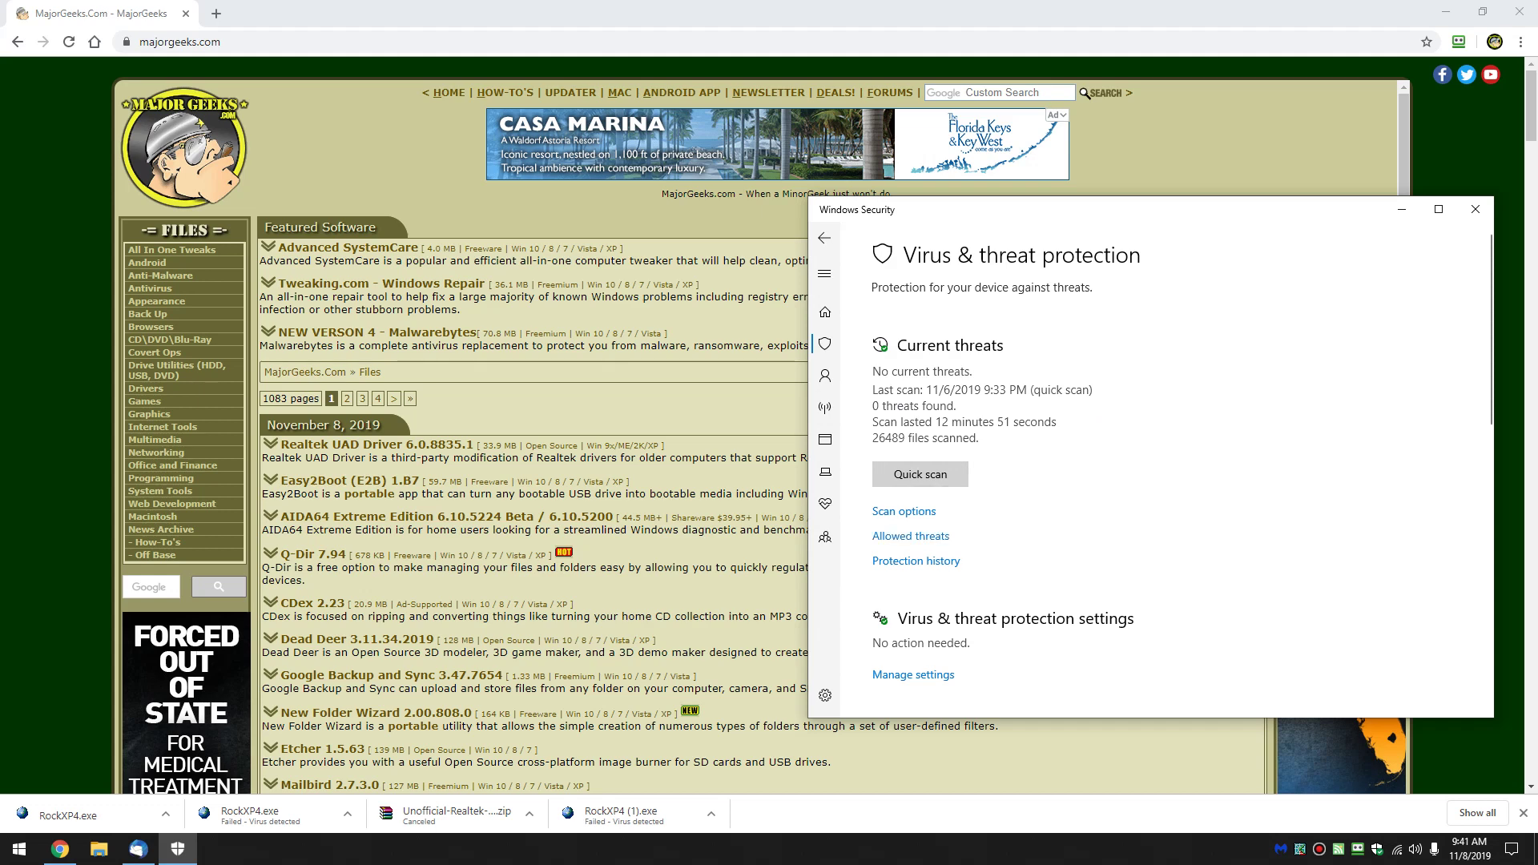
{"action": "left_click", "coordinate": [911, 536]}
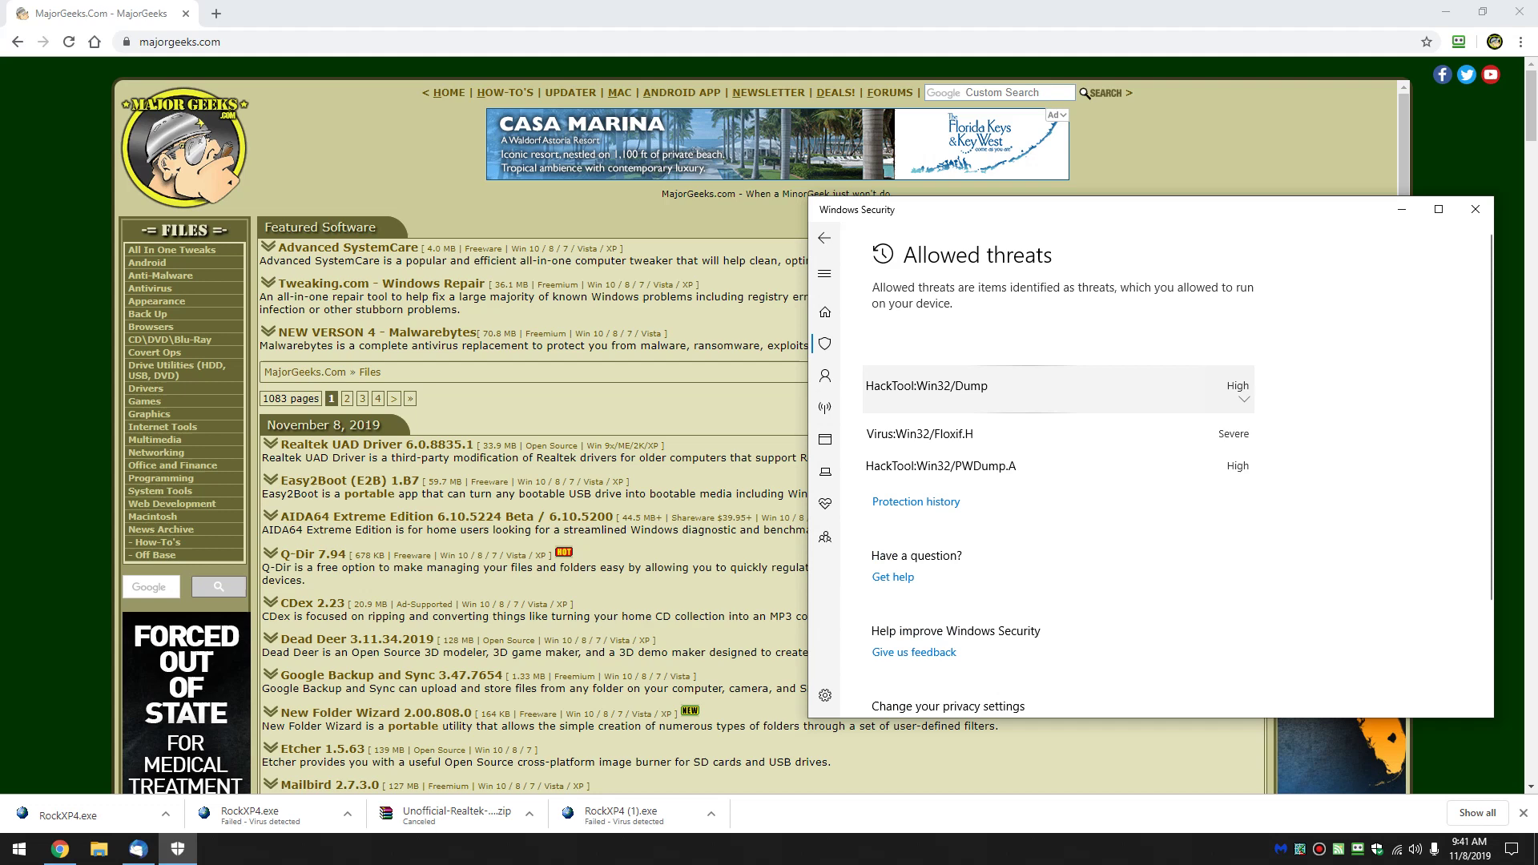
{"action": "left_click", "coordinate": [1225, 393]}
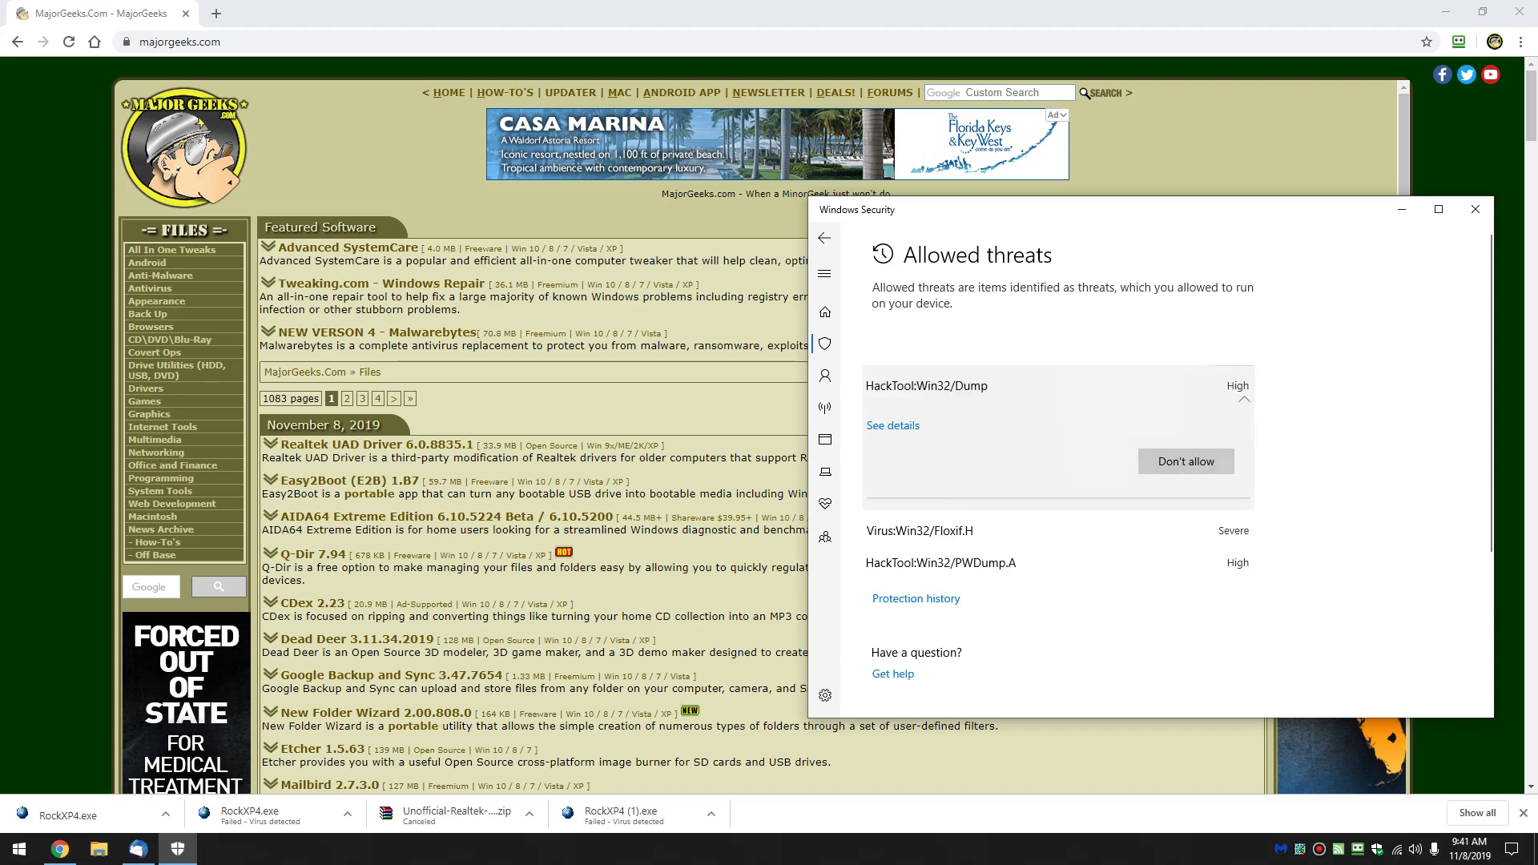
{"action": "left_click", "coordinate": [892, 425]}
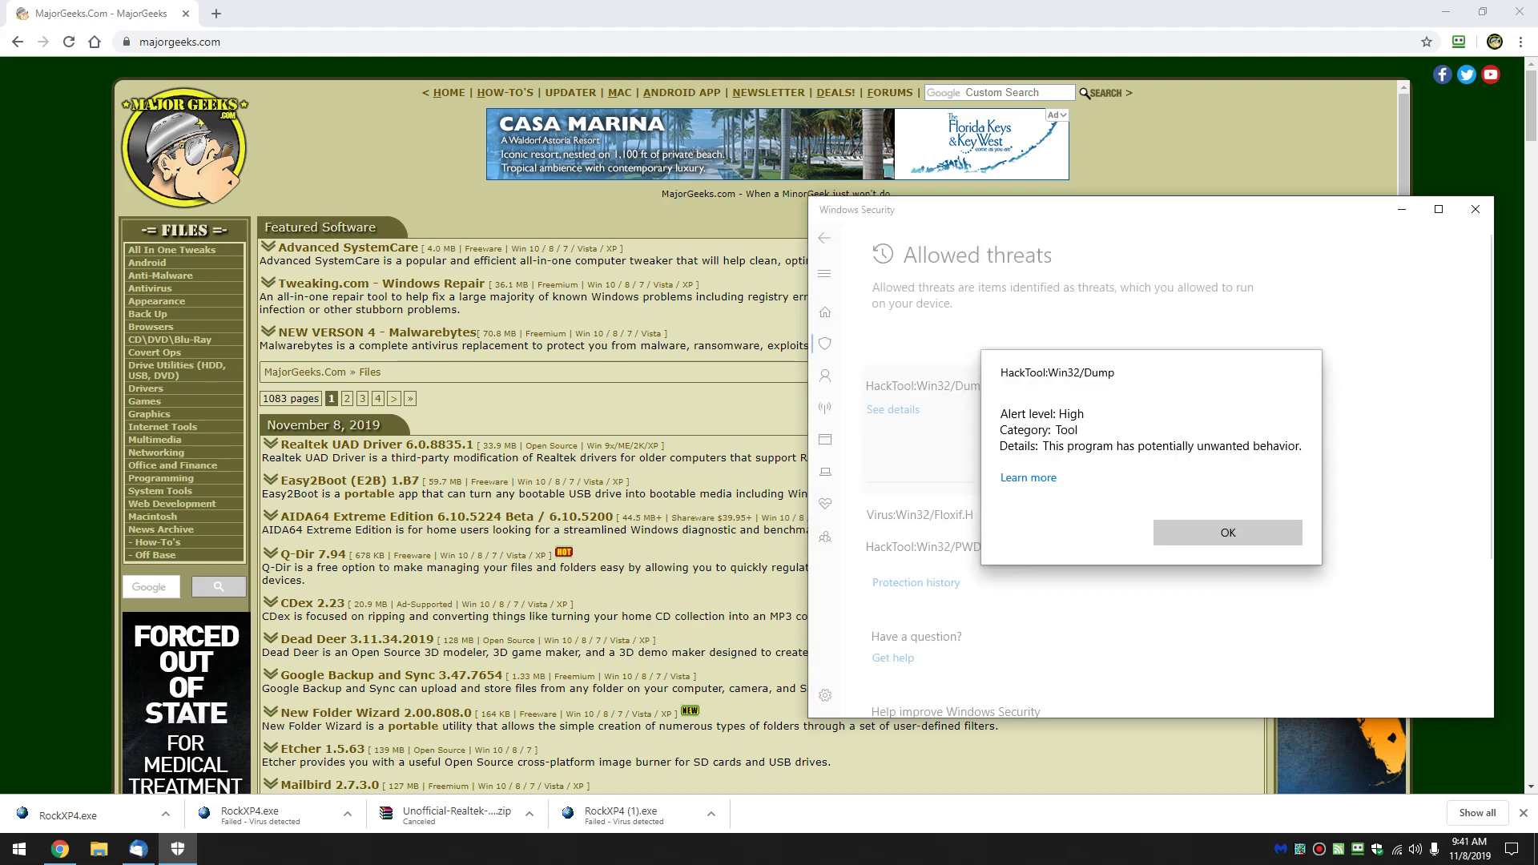
{"action": "left_click", "coordinate": [1228, 531]}
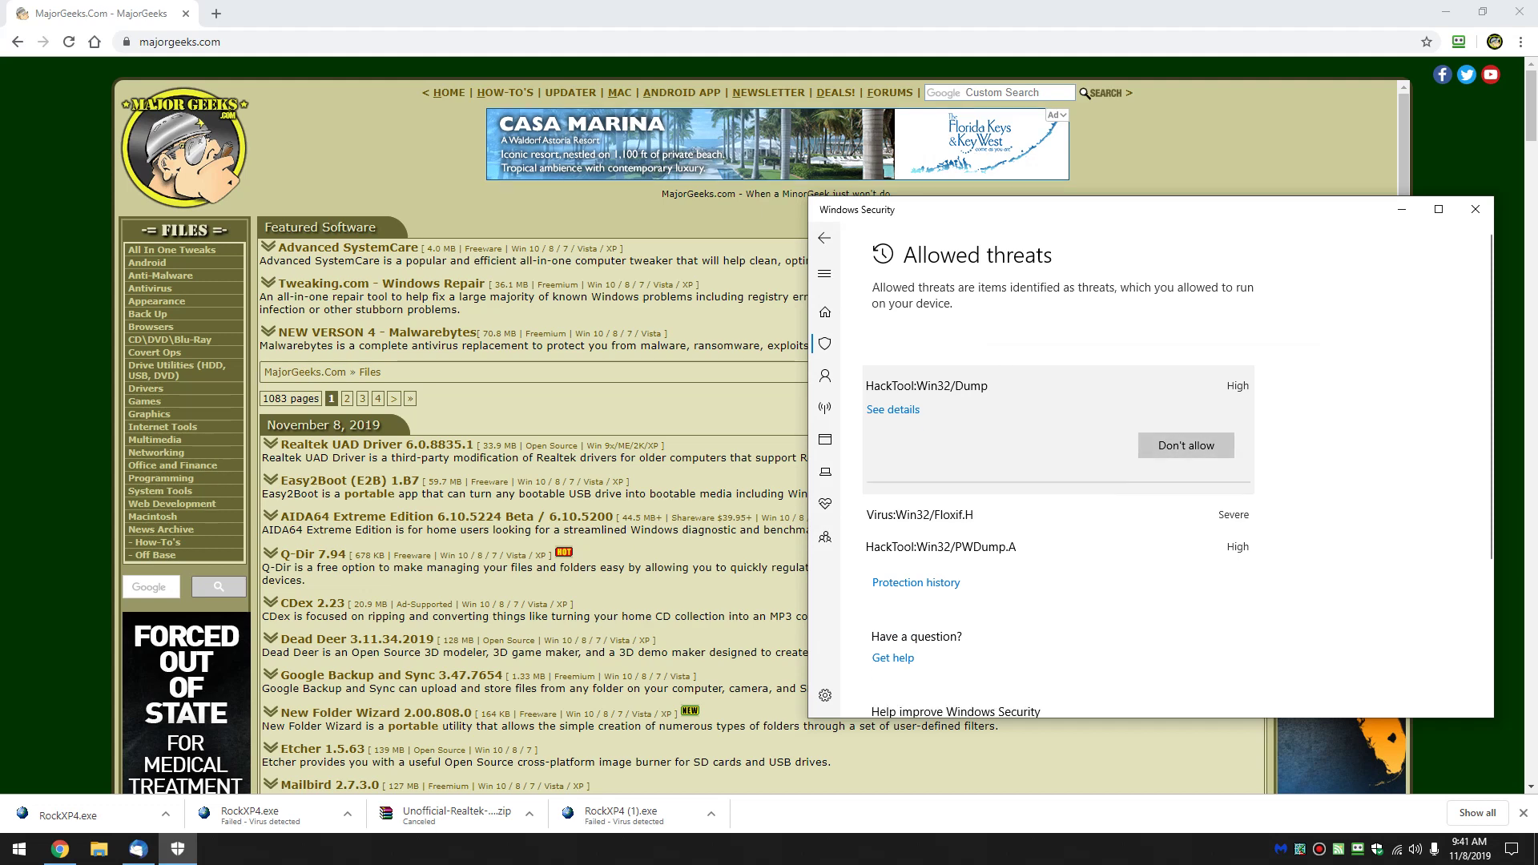
{"action": "left_click", "coordinate": [823, 238]}
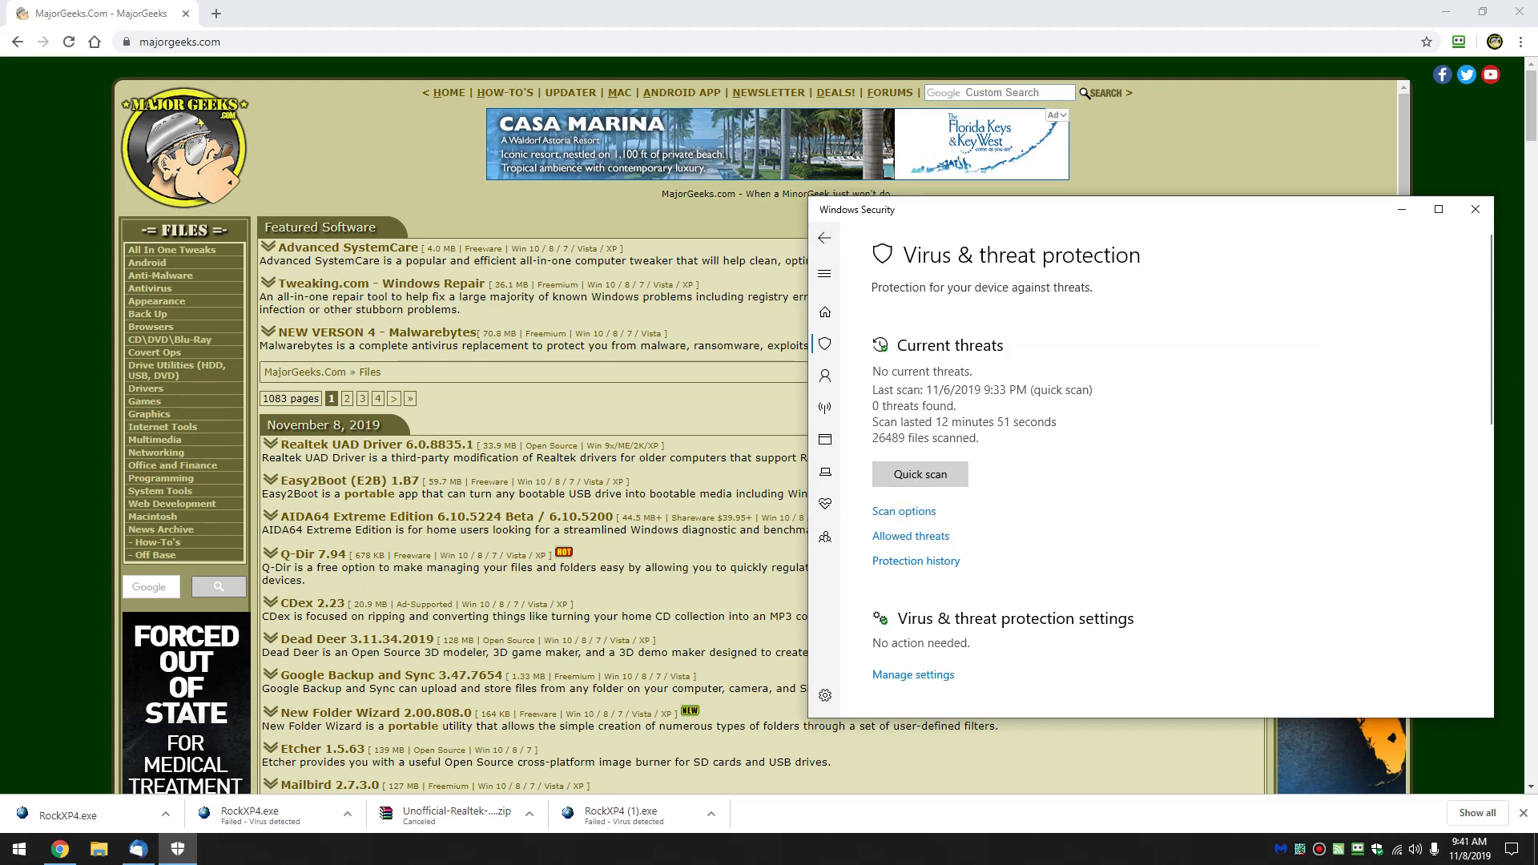
- Open the protection history and examine the most recent entry's affected items, highlighting the file name RockXP4.exe
{"action": "left_click", "coordinate": [916, 561]}
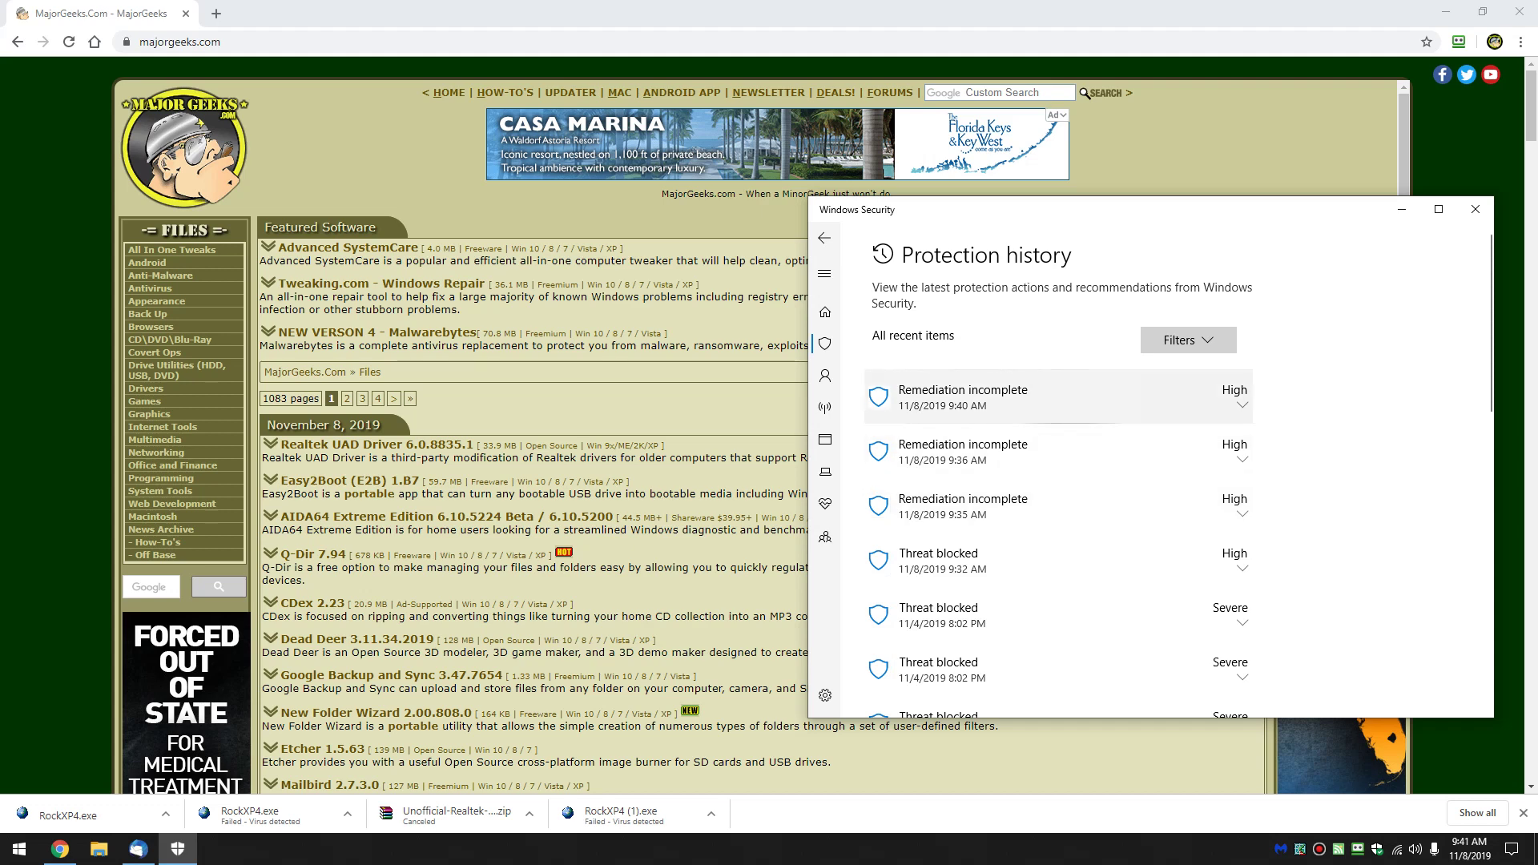
{"action": "left_click", "coordinate": [1041, 397]}
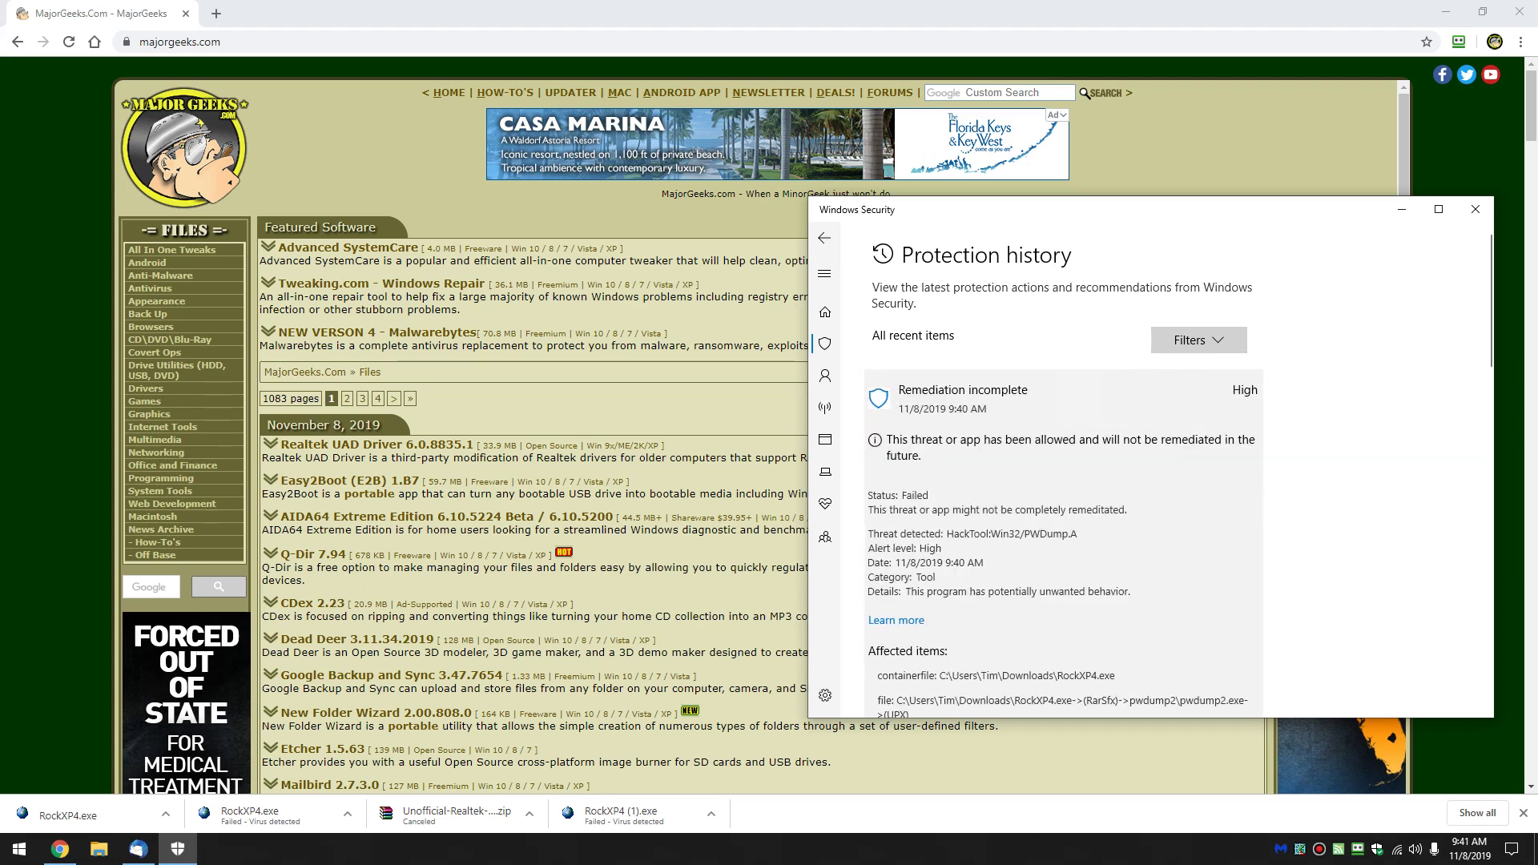
{"action": "scroll", "coordinate": [1064, 469], "scroll_direction": "down", "scroll_amount": 2}
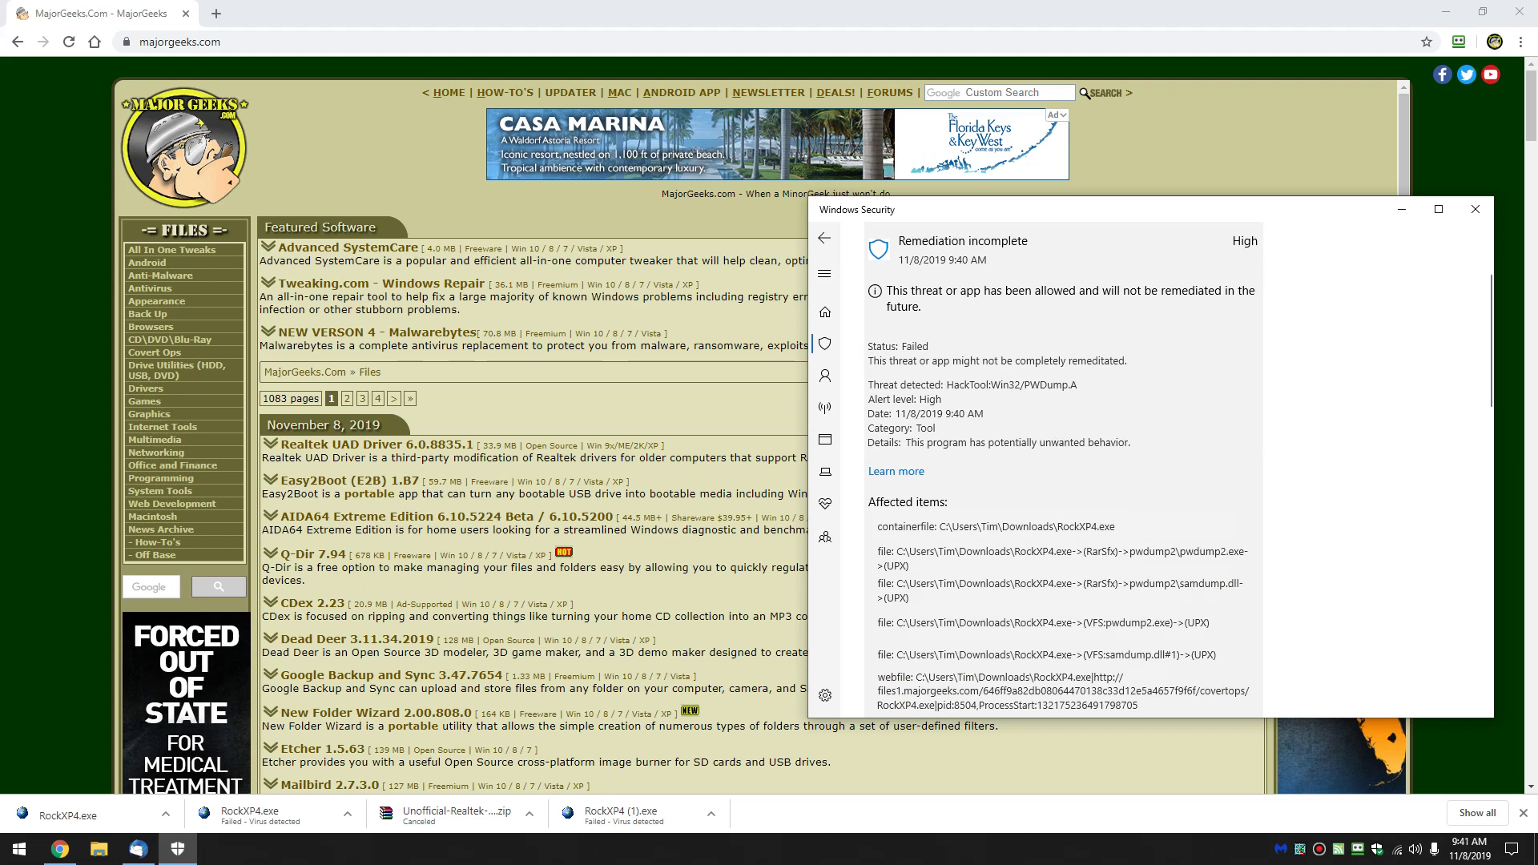
{"action": "scroll", "coordinate": [1064, 470], "scroll_direction": "down", "scroll_amount": 1}
{"action": "left_click_drag", "start_coordinate": [1057, 452], "coordinate": [1115, 451]}
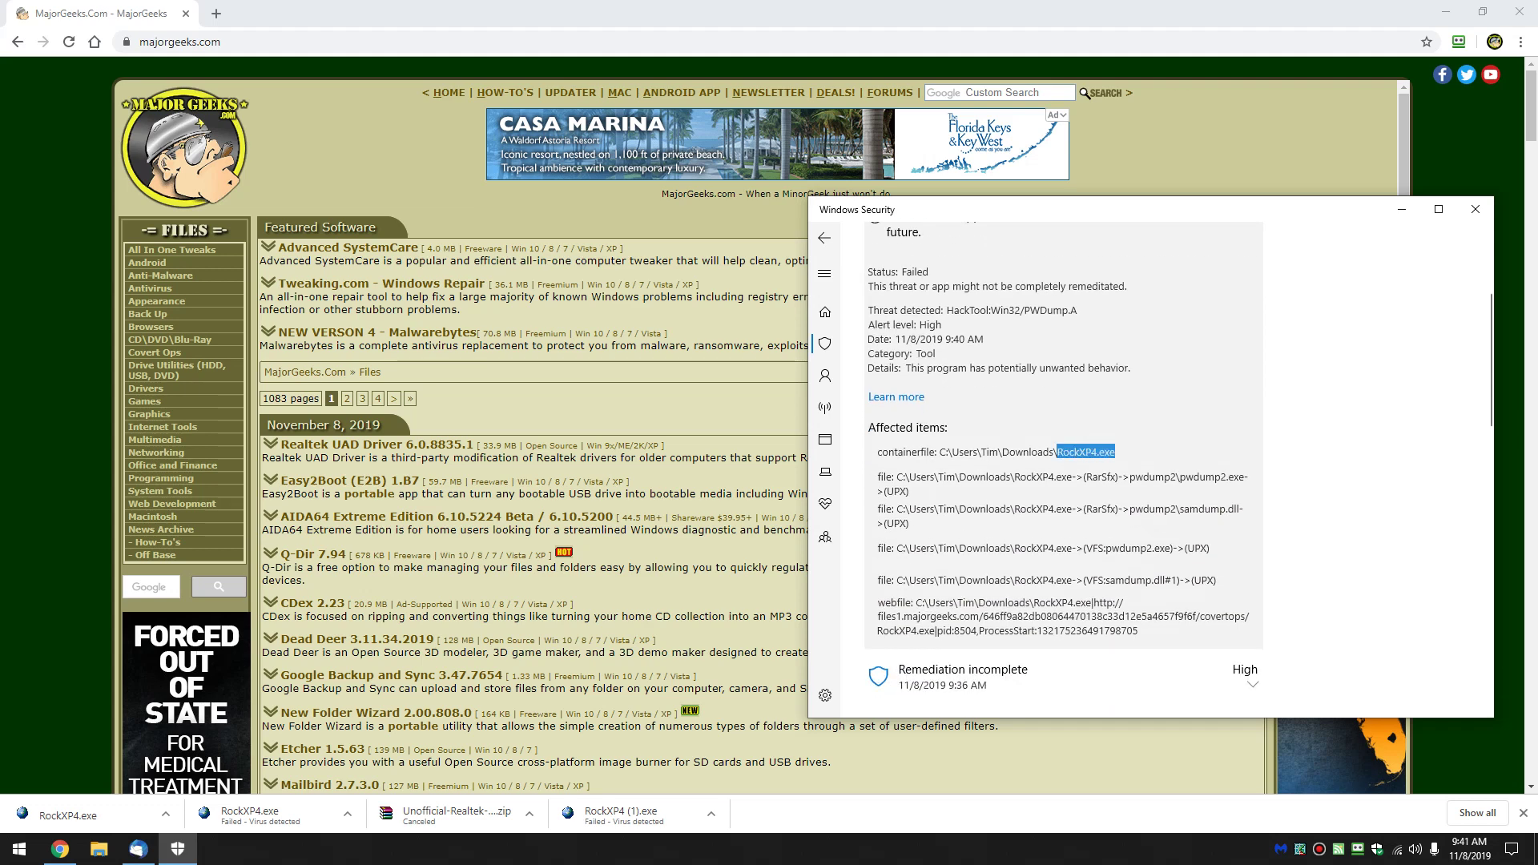
{"action": "scroll", "coordinate": [1064, 469], "scroll_direction": "down", "scroll_amount": 1}
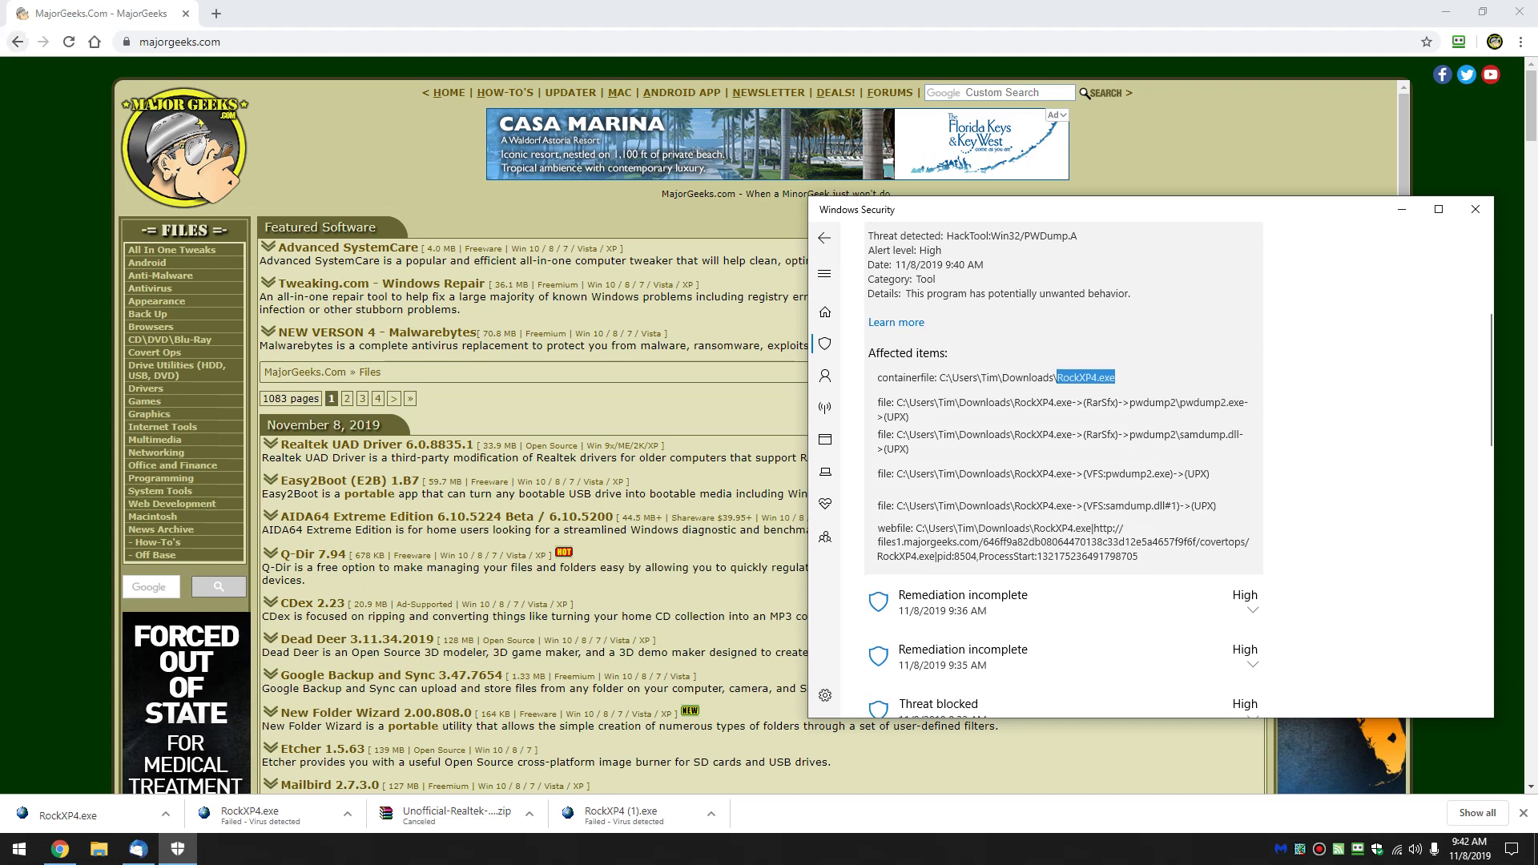
- Go back to the RockXP 4.0 Beta page in Chrome and compare it with the expanded threat entry in Windows Security
{"action": "left_click", "coordinate": [18, 42]}
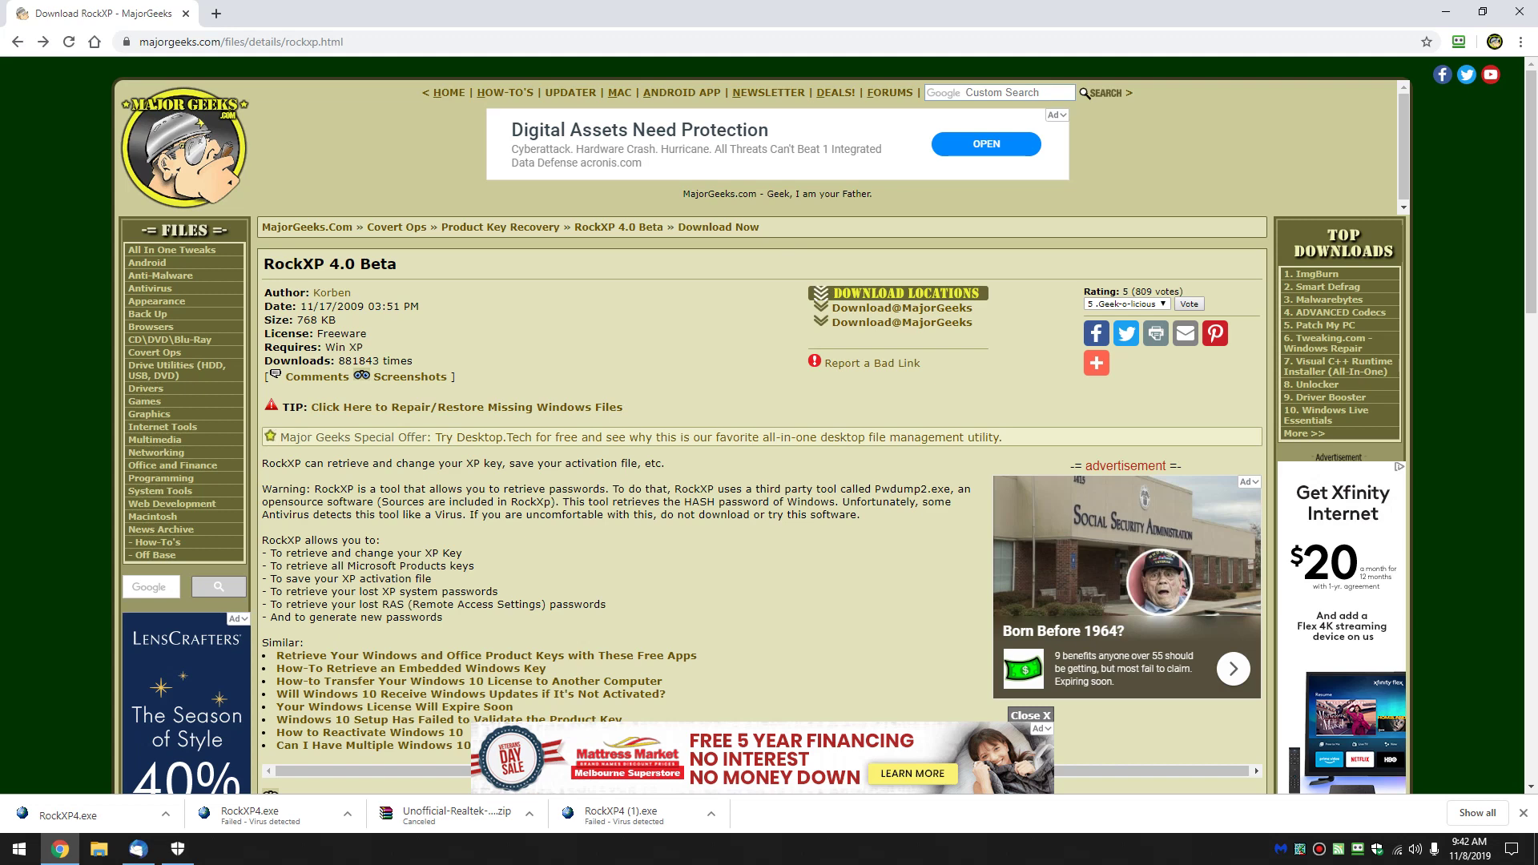
{"action": "left_click", "coordinate": [178, 849]}
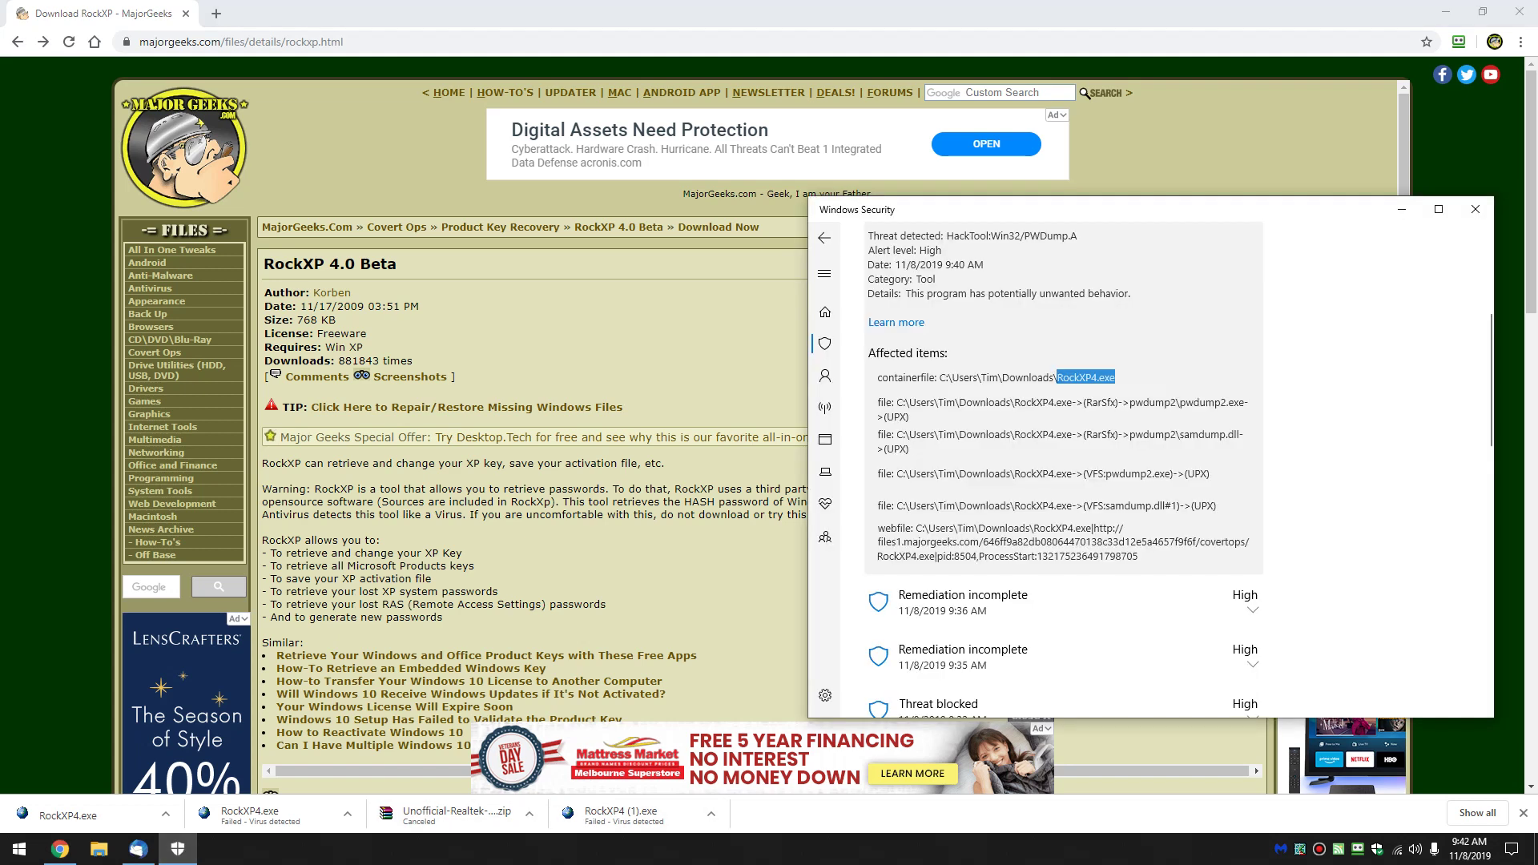
{"action": "scroll", "coordinate": [1064, 469], "scroll_direction": "up", "scroll_amount": 2}
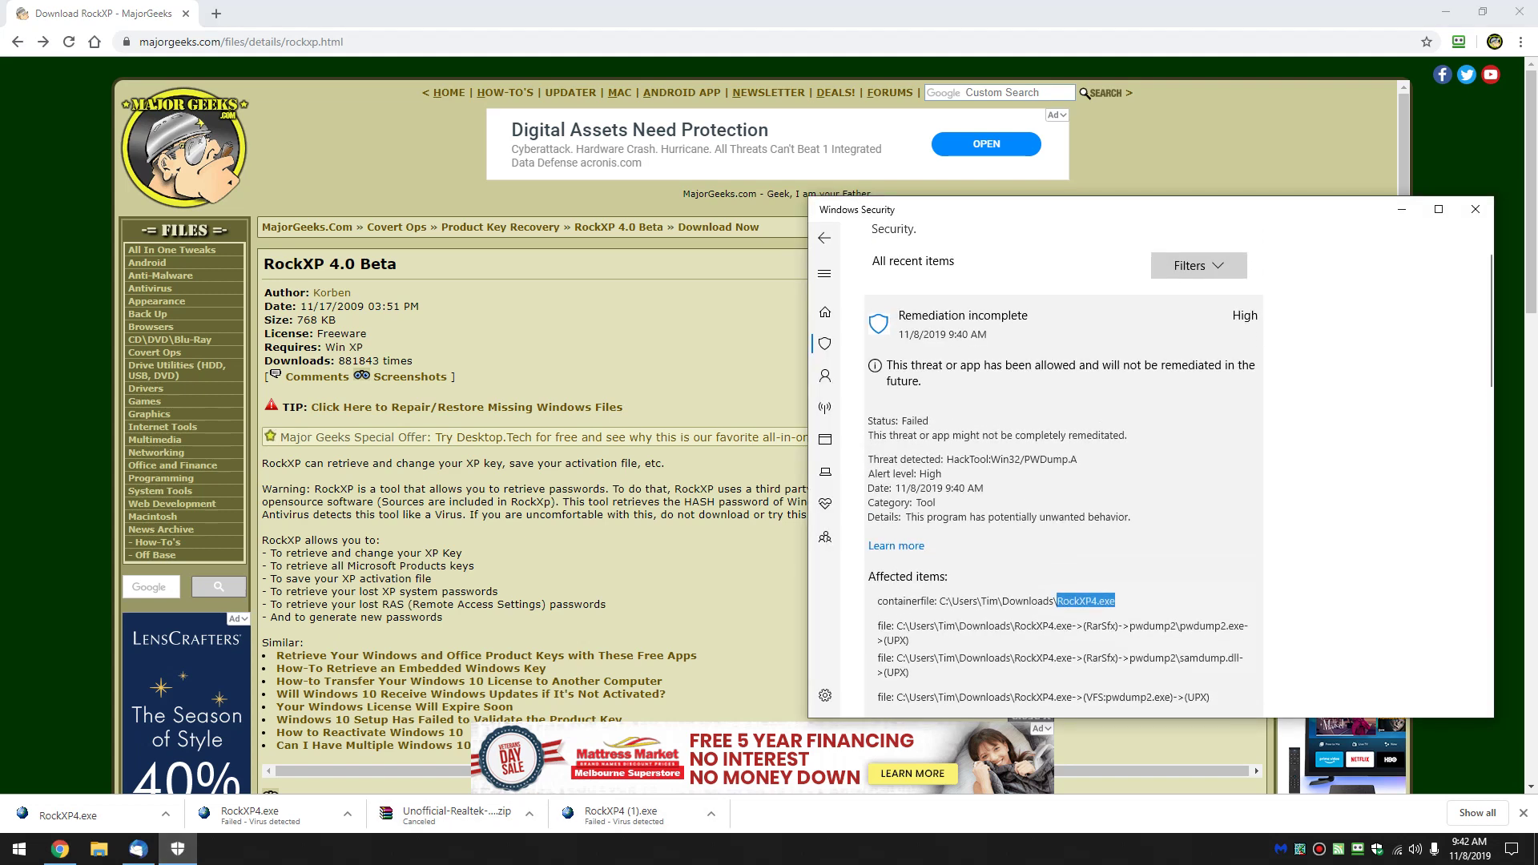
{"action": "scroll", "coordinate": [1064, 469], "scroll_direction": "down", "scroll_amount": 2}
{"action": "scroll", "coordinate": [1065, 472], "scroll_direction": "up", "scroll_amount": 4}
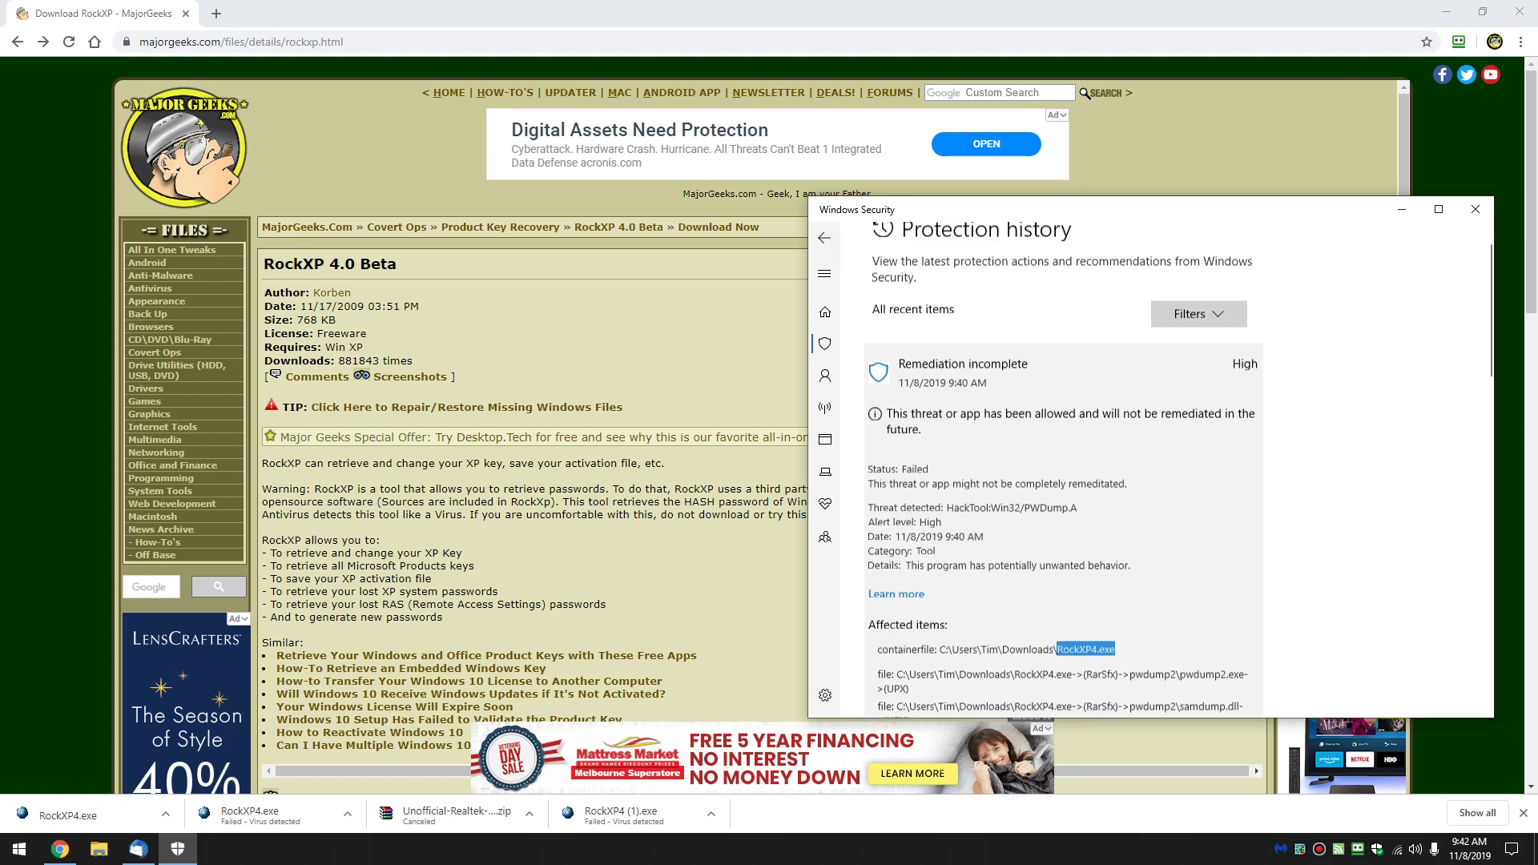
- Filter the protection history by Severe severity
{"action": "left_click", "coordinate": [1198, 339]}
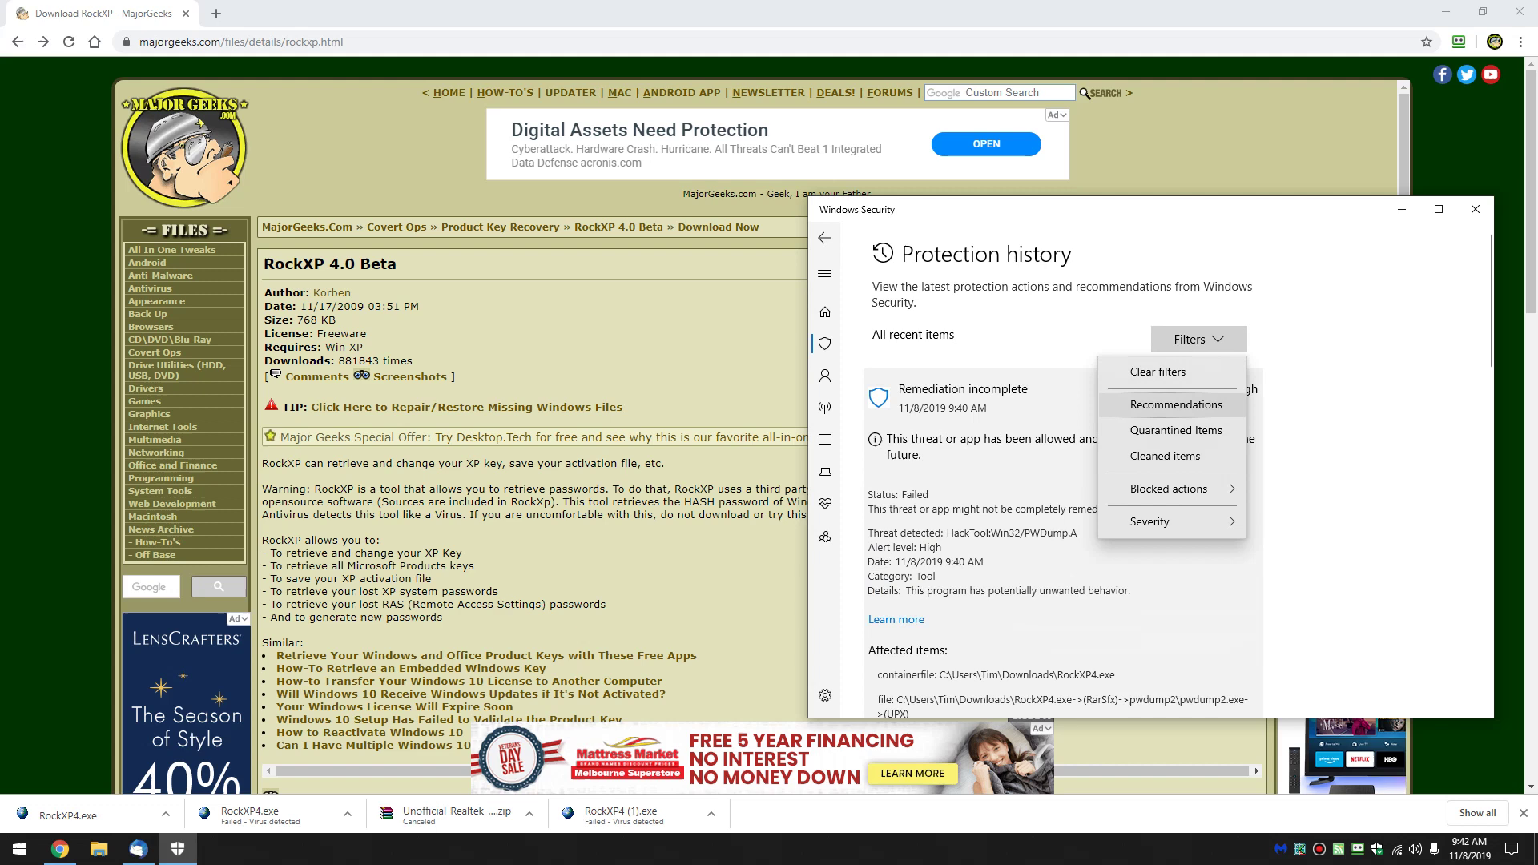
{"action": "mouse_move", "coordinate": [1168, 488]}
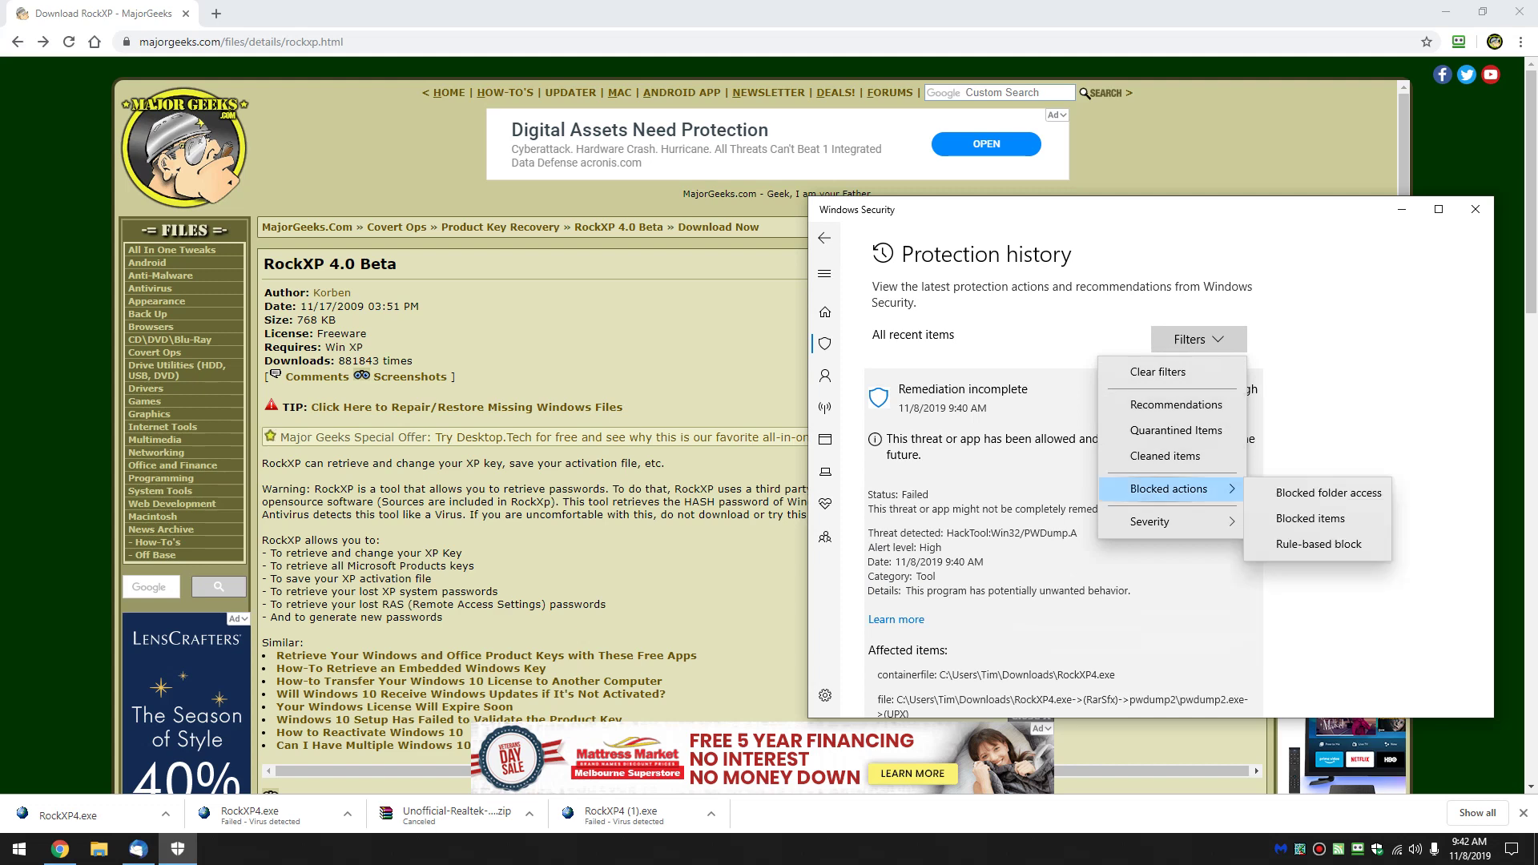
{"action": "mouse_move", "coordinate": [1168, 522]}
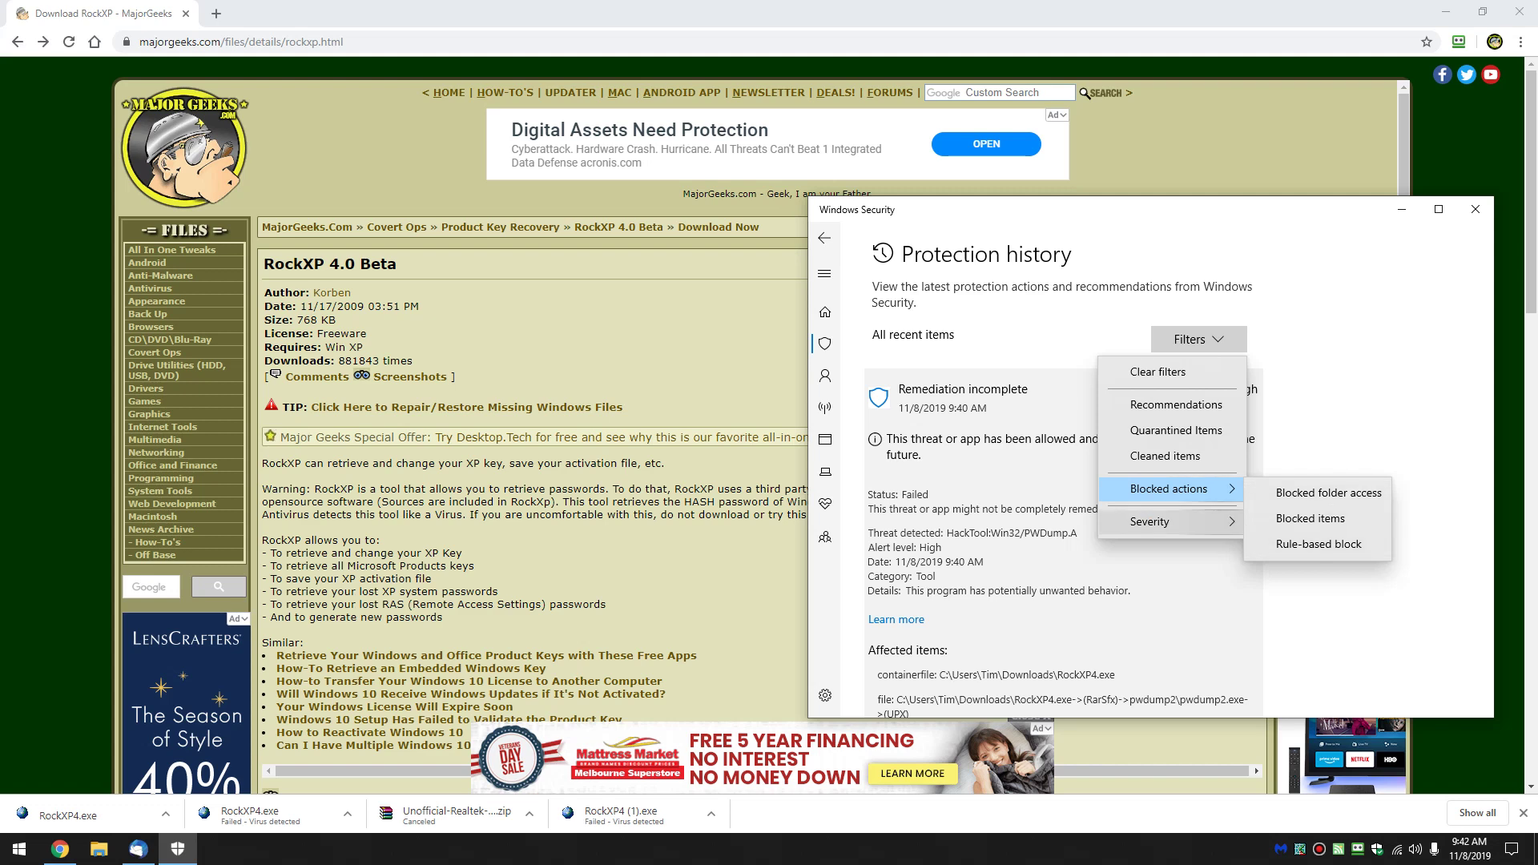
{"action": "left_click", "coordinate": [1291, 525]}
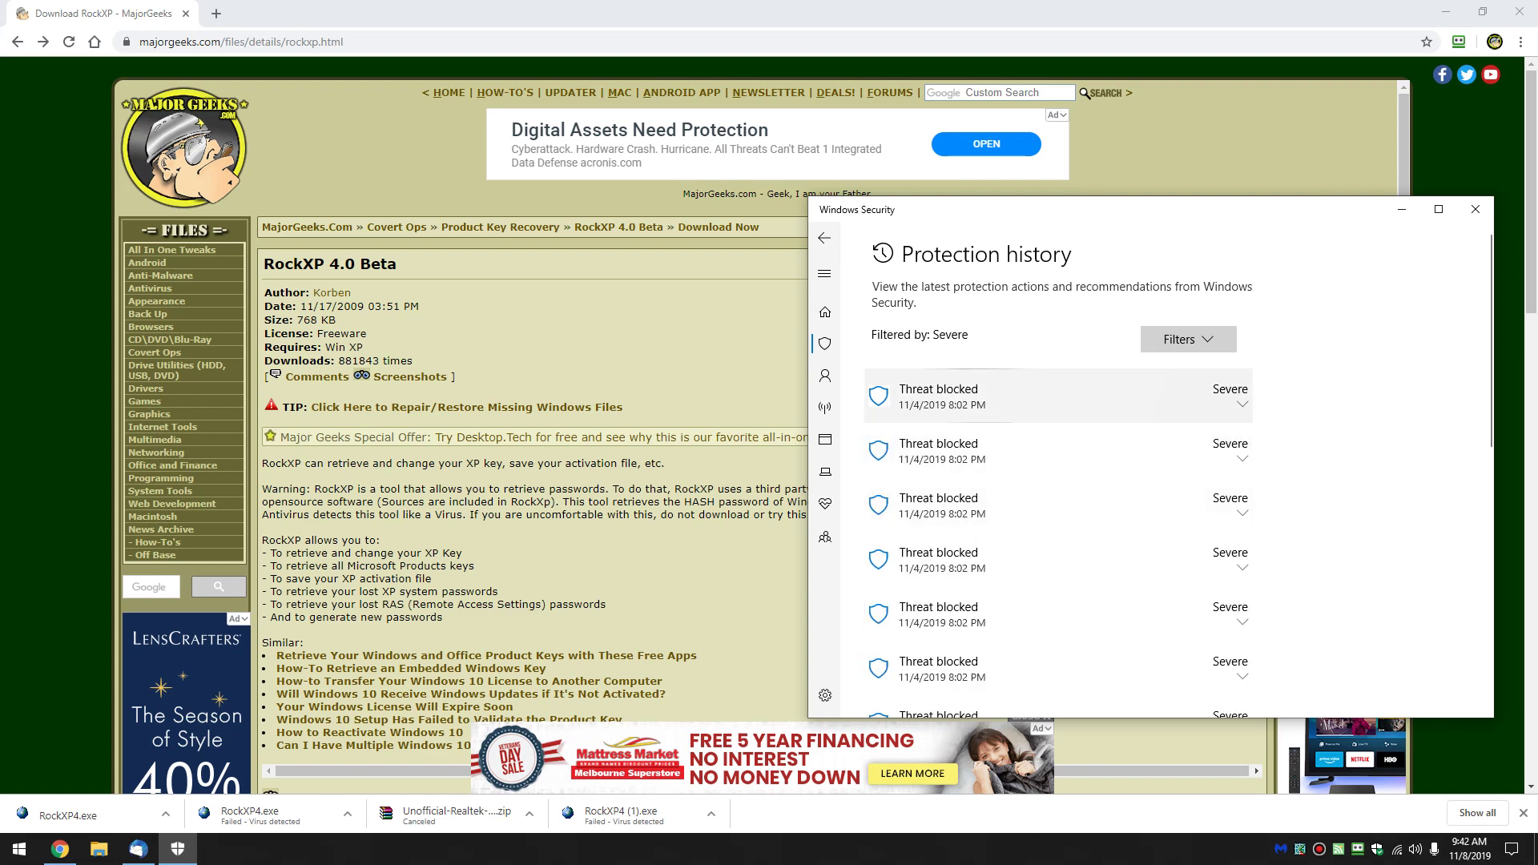
- Expand the first two Severe blocked threats and examine their details and affected items
{"action": "left_click", "coordinate": [1057, 396]}
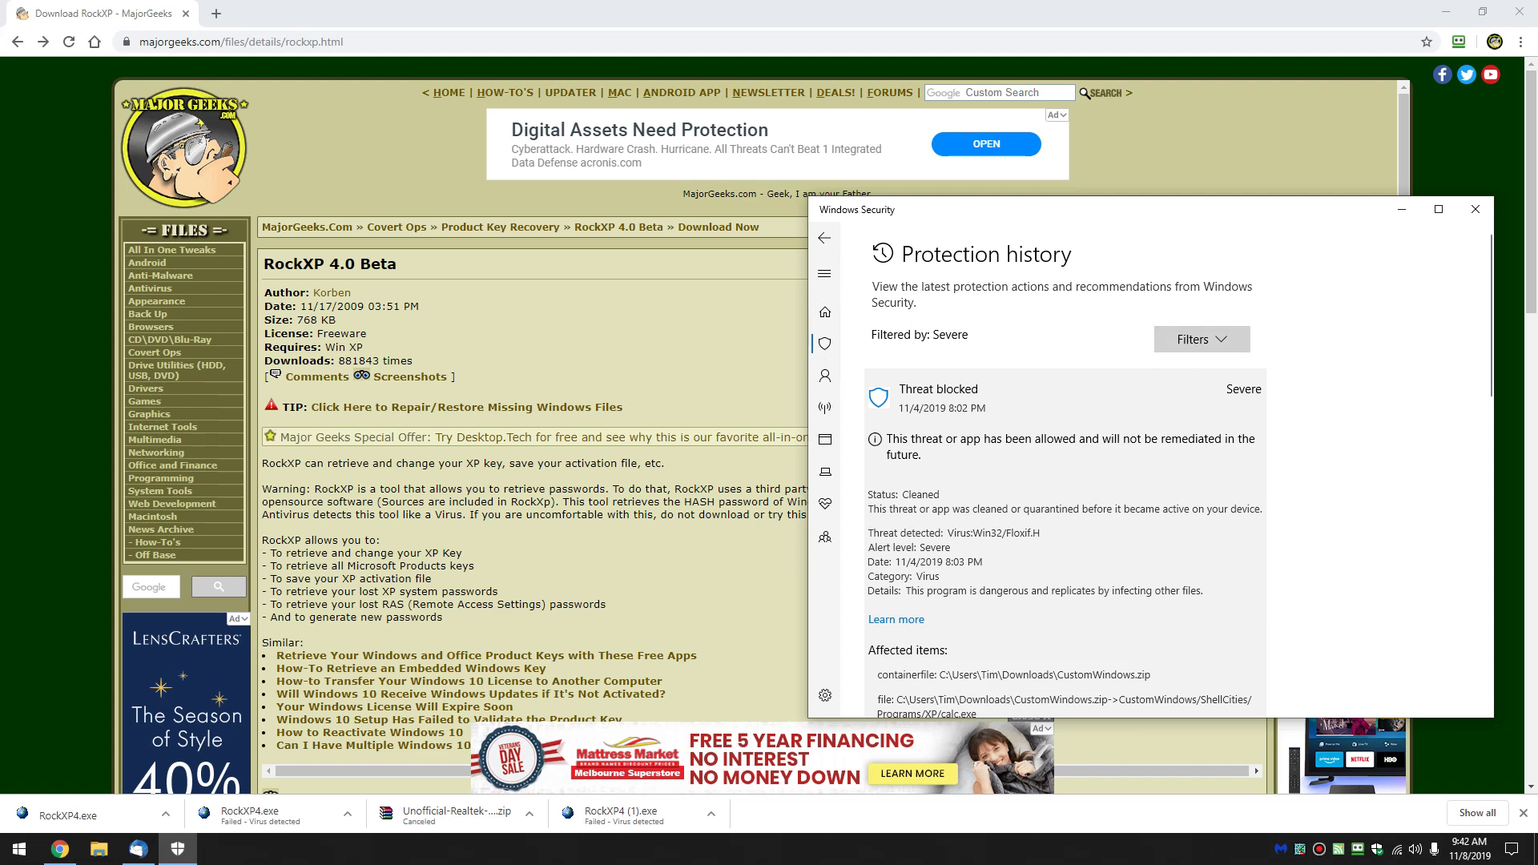
{"action": "scroll", "coordinate": [1065, 478], "scroll_direction": "down", "scroll_amount": 5}
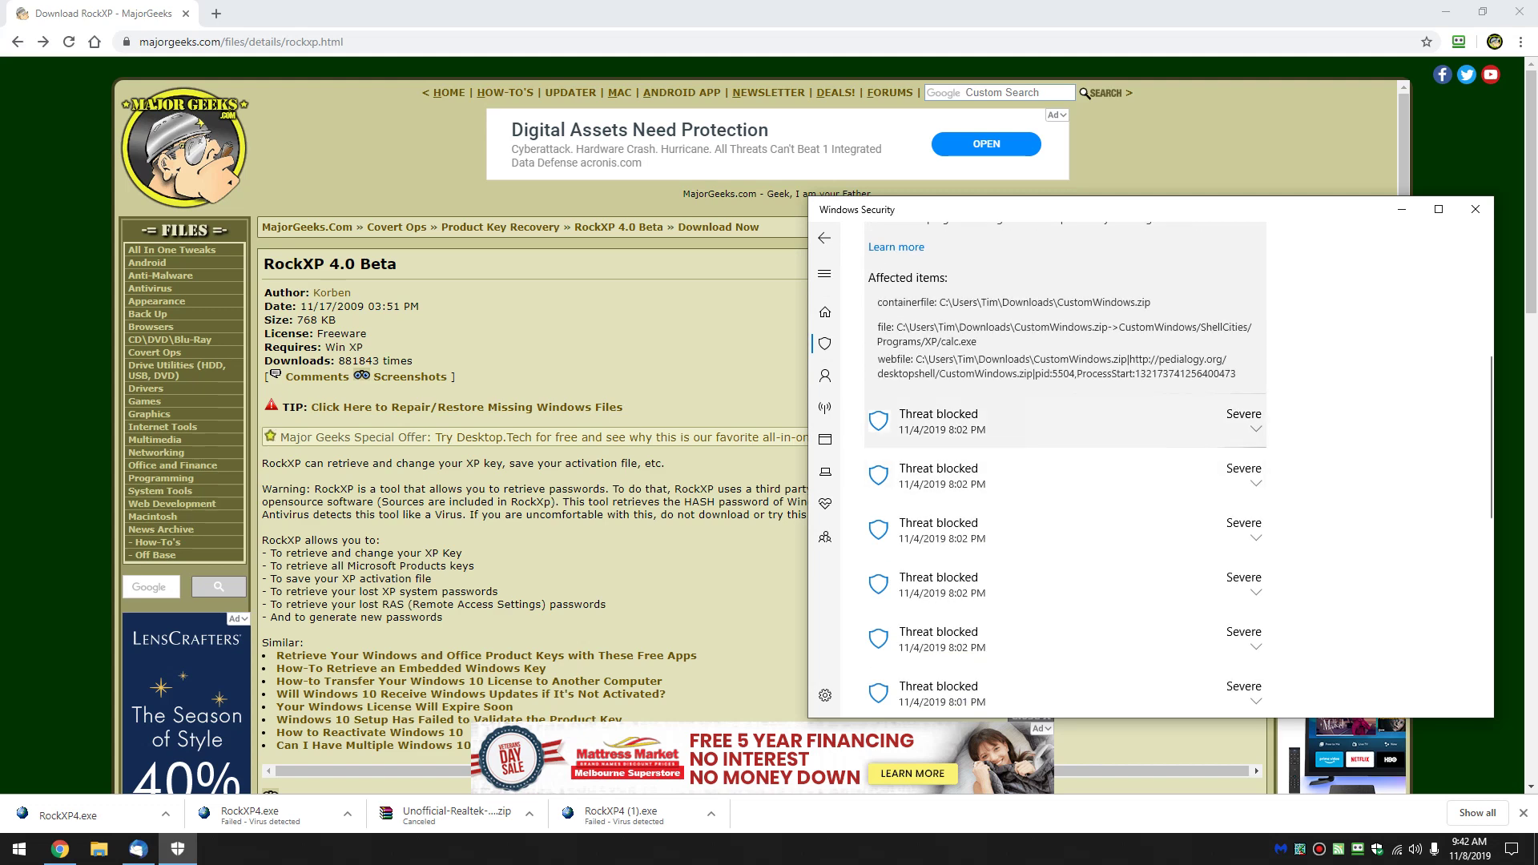
{"action": "left_click", "coordinate": [1065, 420]}
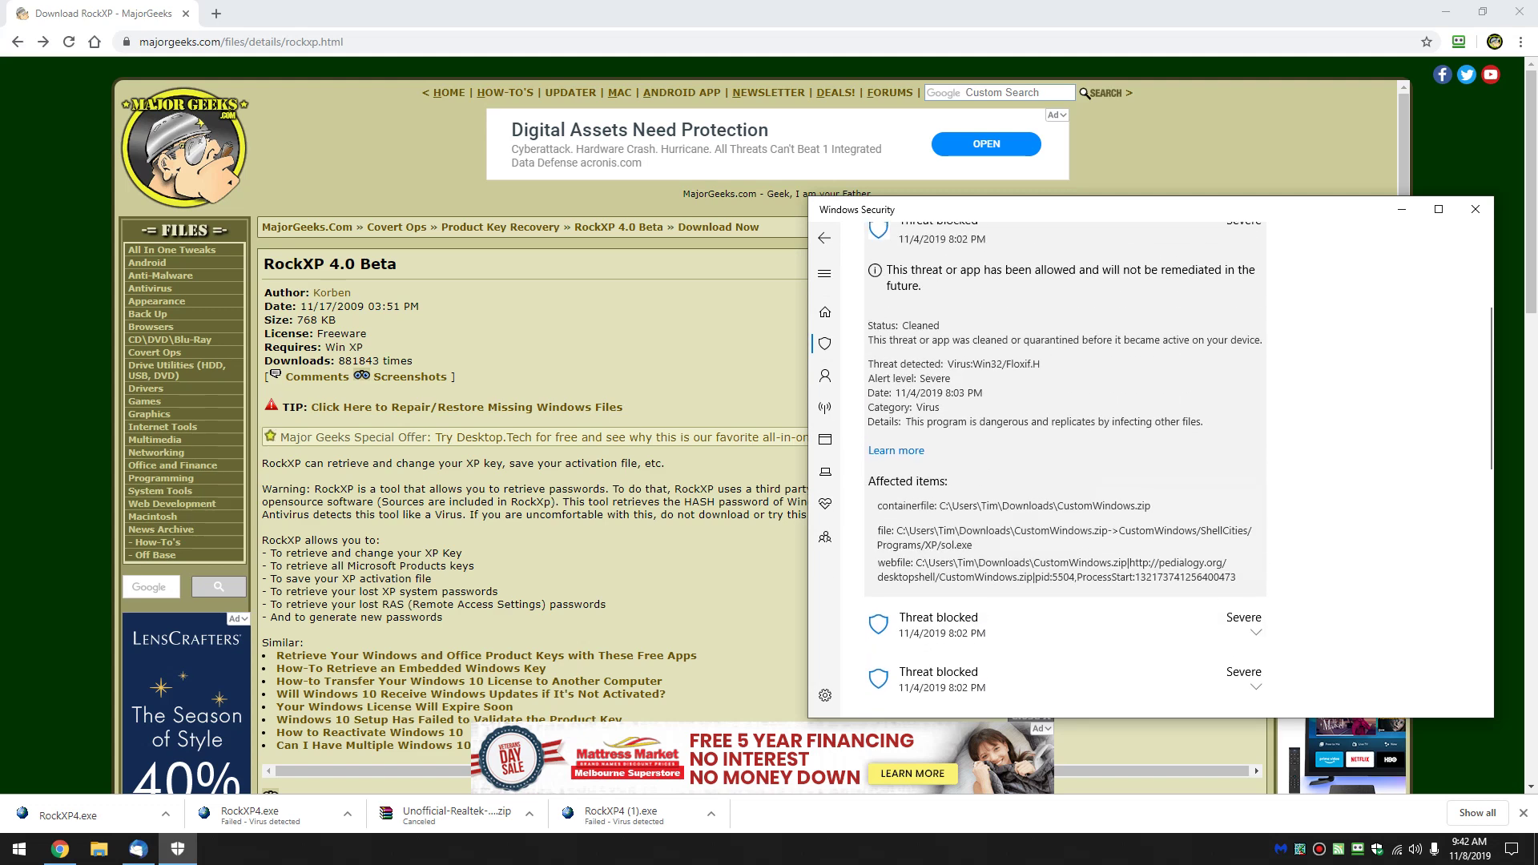
- Expand two more Severe blocked threats and examine their details and affected items, including the rest of the filtered history
{"action": "scroll", "coordinate": [1065, 467], "scroll_direction": "up", "scroll_amount": 1}
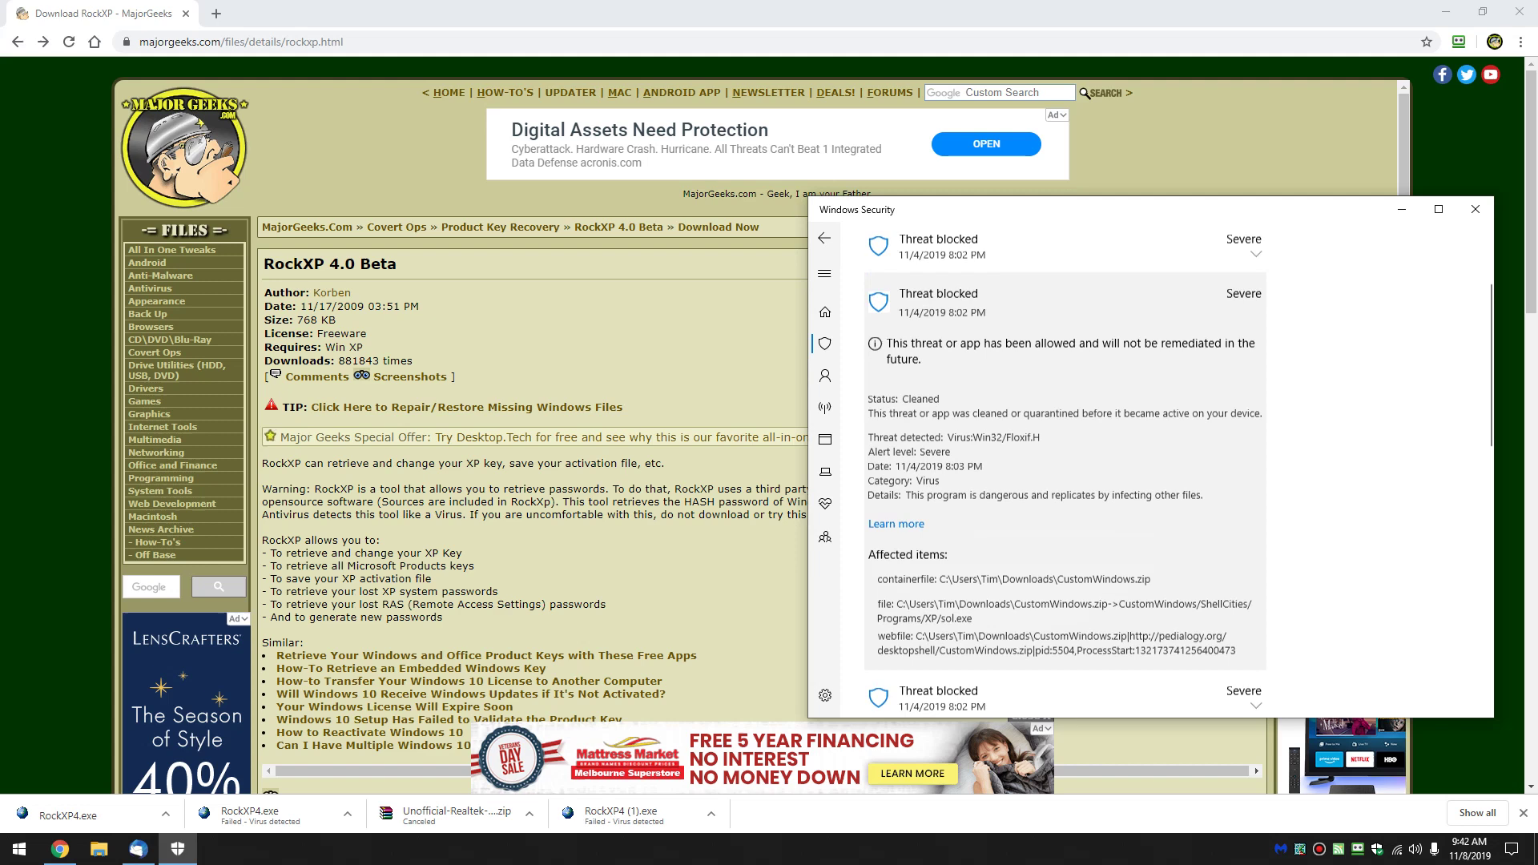
{"action": "scroll", "coordinate": [1065, 437], "scroll_direction": "down", "scroll_amount": 5}
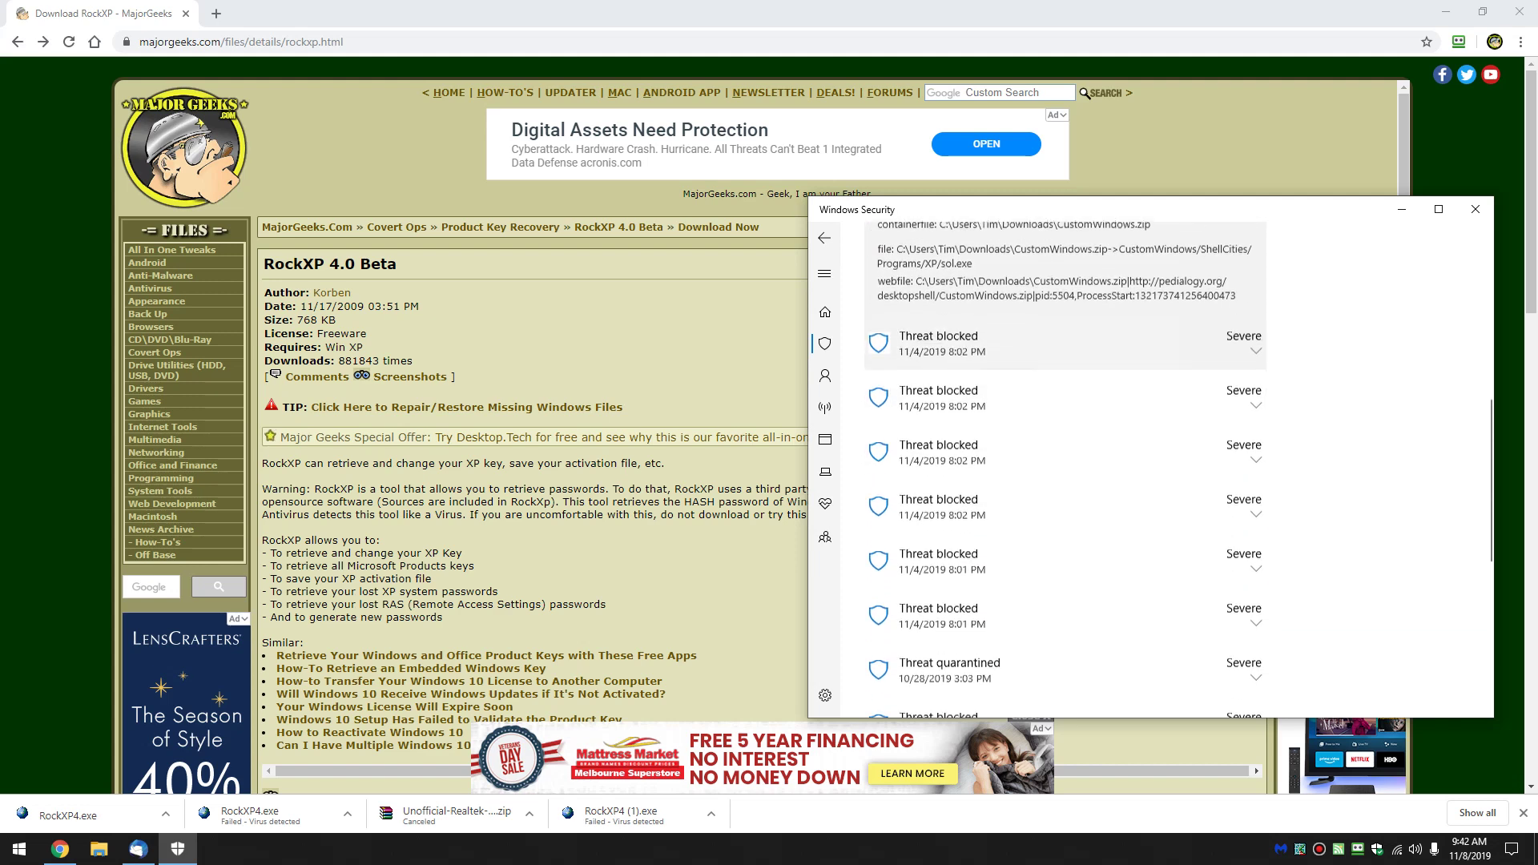
{"action": "left_click", "coordinate": [1065, 381]}
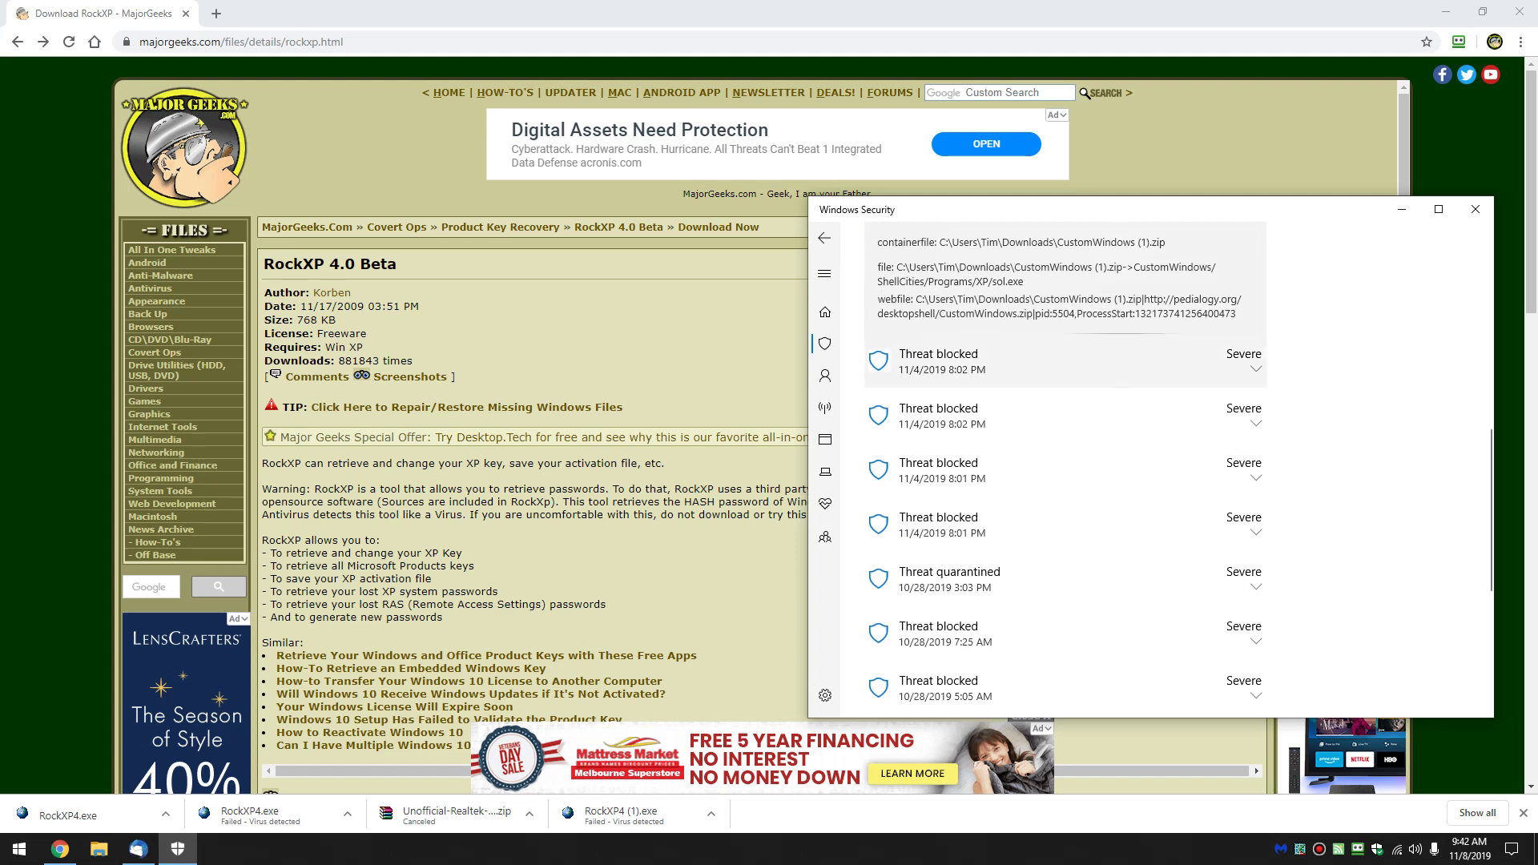
{"action": "left_click", "coordinate": [1065, 361]}
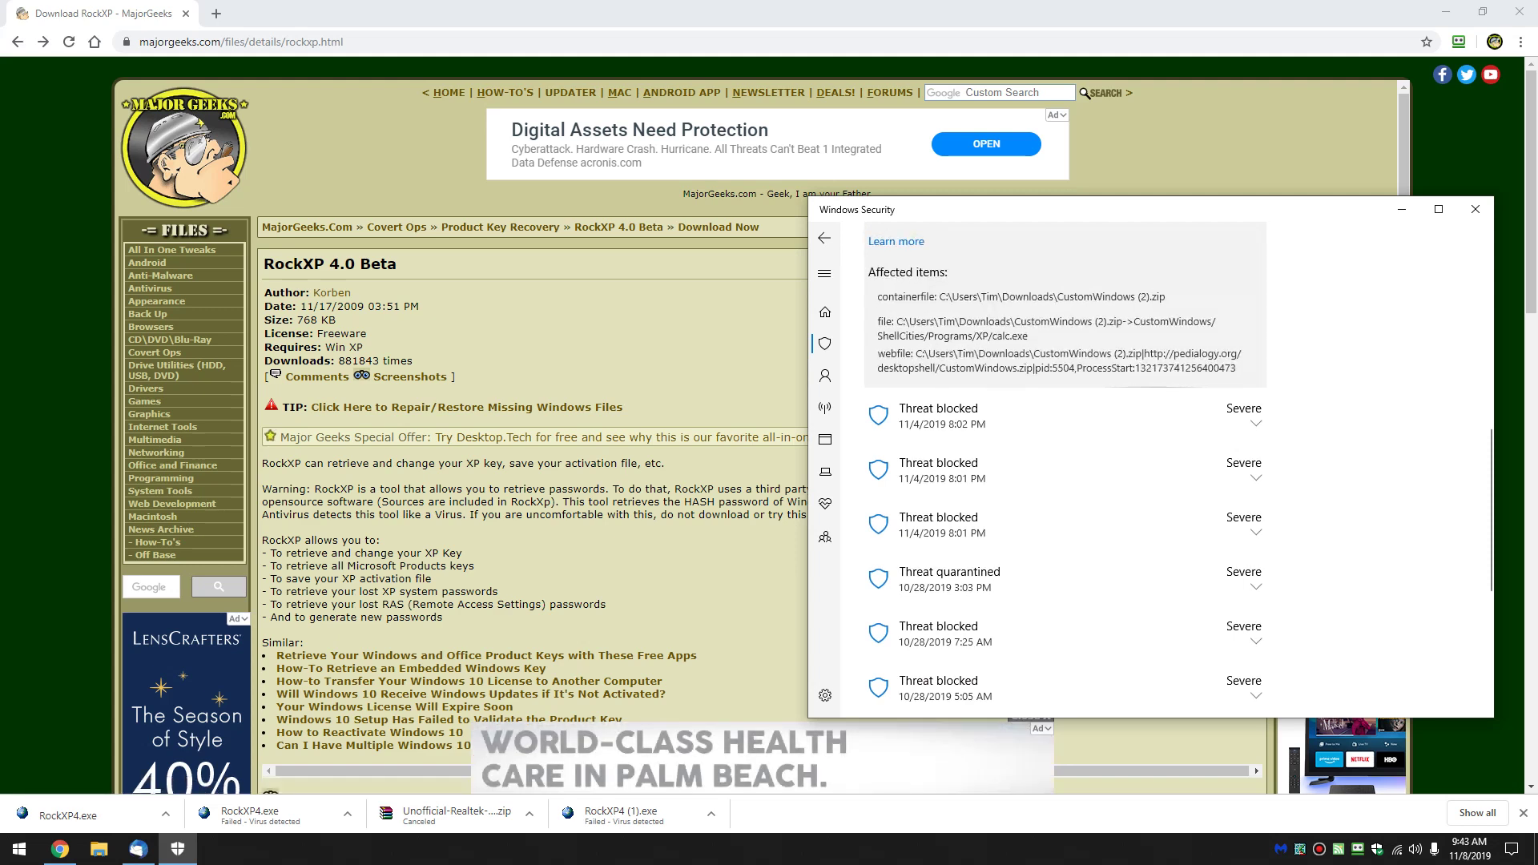
{"action": "scroll", "coordinate": [1153, 384], "scroll_direction": "down", "scroll_amount": 3}
{"action": "scroll", "coordinate": [1153, 406], "scroll_direction": "up", "scroll_amount": 6}
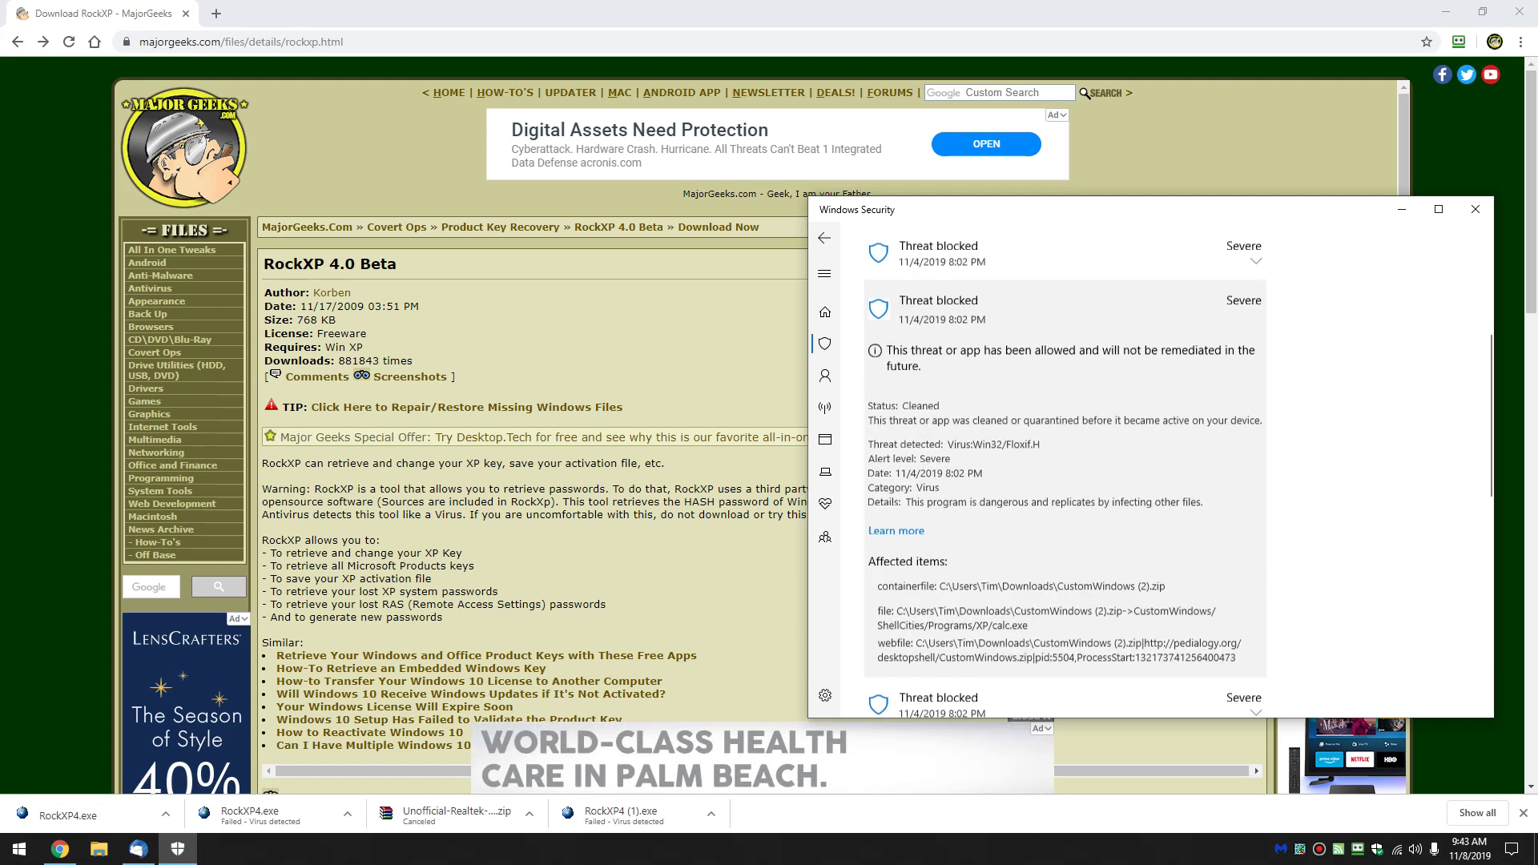
{"action": "scroll", "coordinate": [1065, 469], "scroll_direction": "down", "scroll_amount": 6}
{"action": "scroll", "coordinate": [1065, 469], "scroll_direction": "up", "scroll_amount": 1}
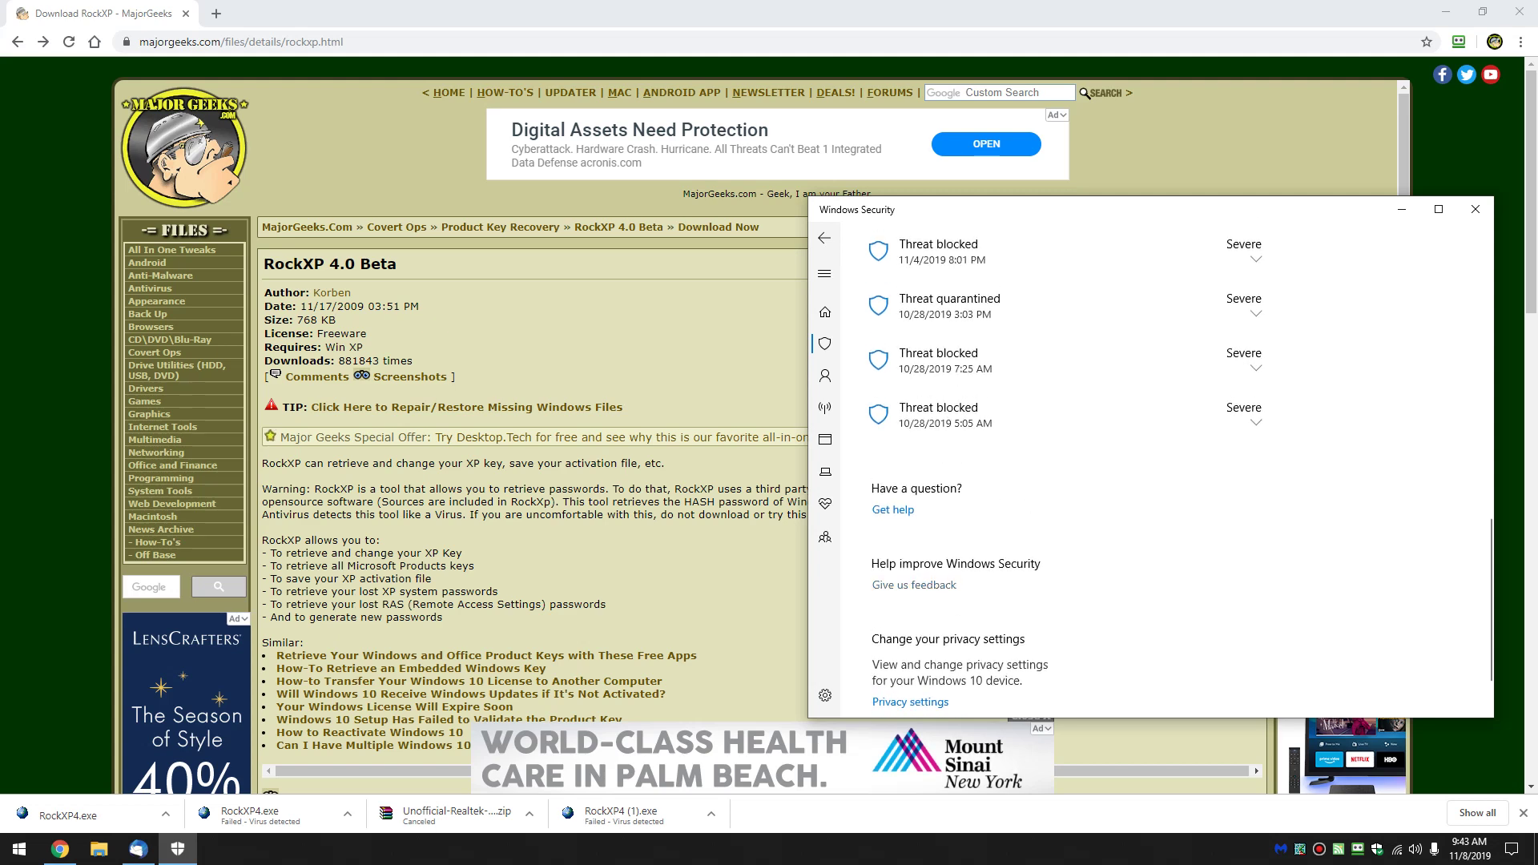
{"action": "scroll", "coordinate": [1065, 465], "scroll_direction": "up", "scroll_amount": 10}
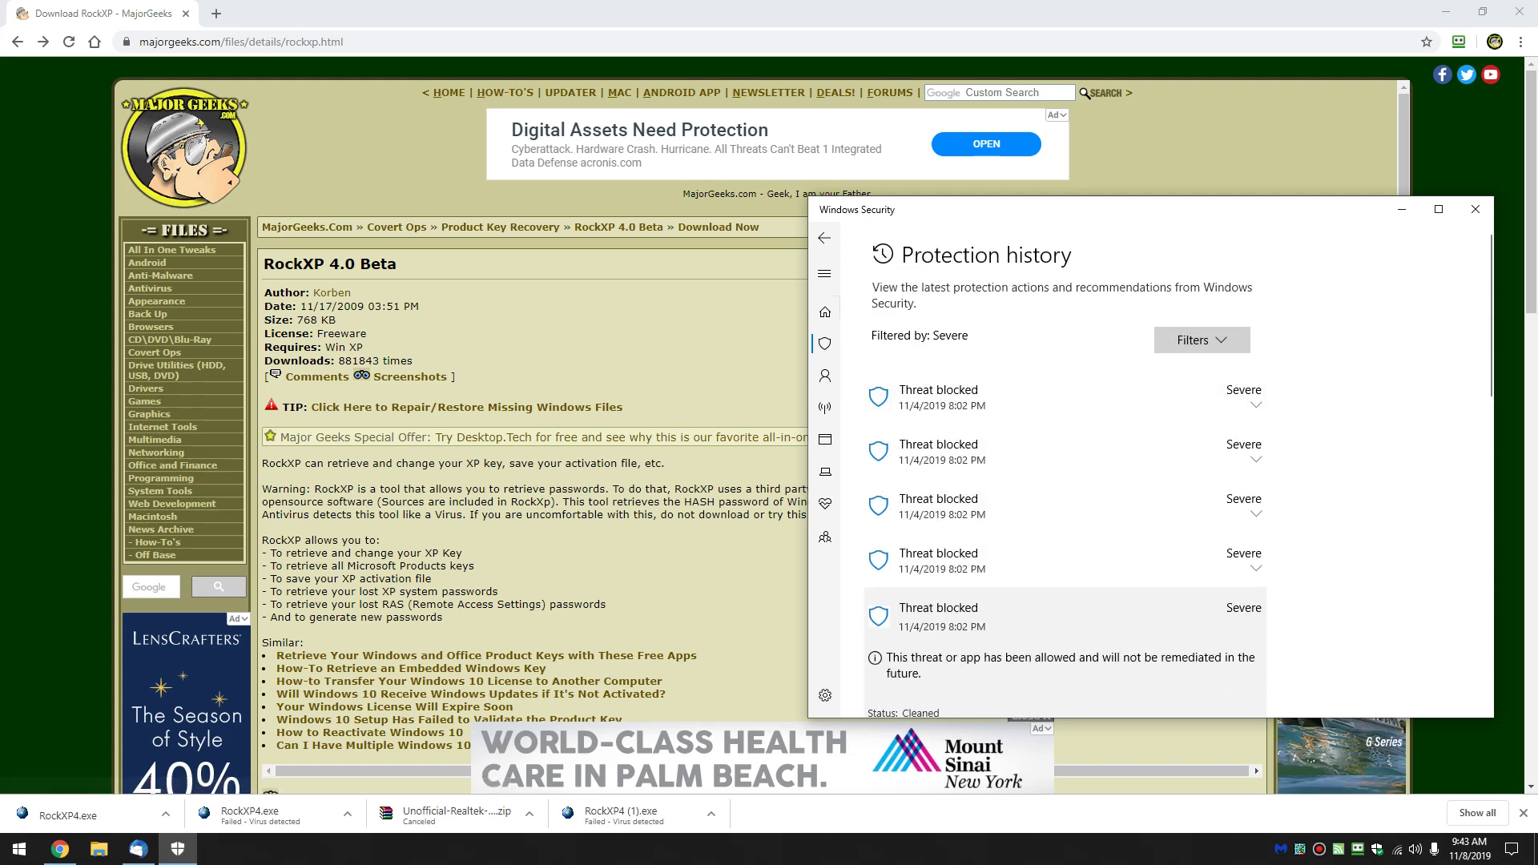
- Leave the protection history, view the Virus & threat protection settings, and return to the Virus & threat protection overview
{"action": "left_click", "coordinate": [823, 238]}
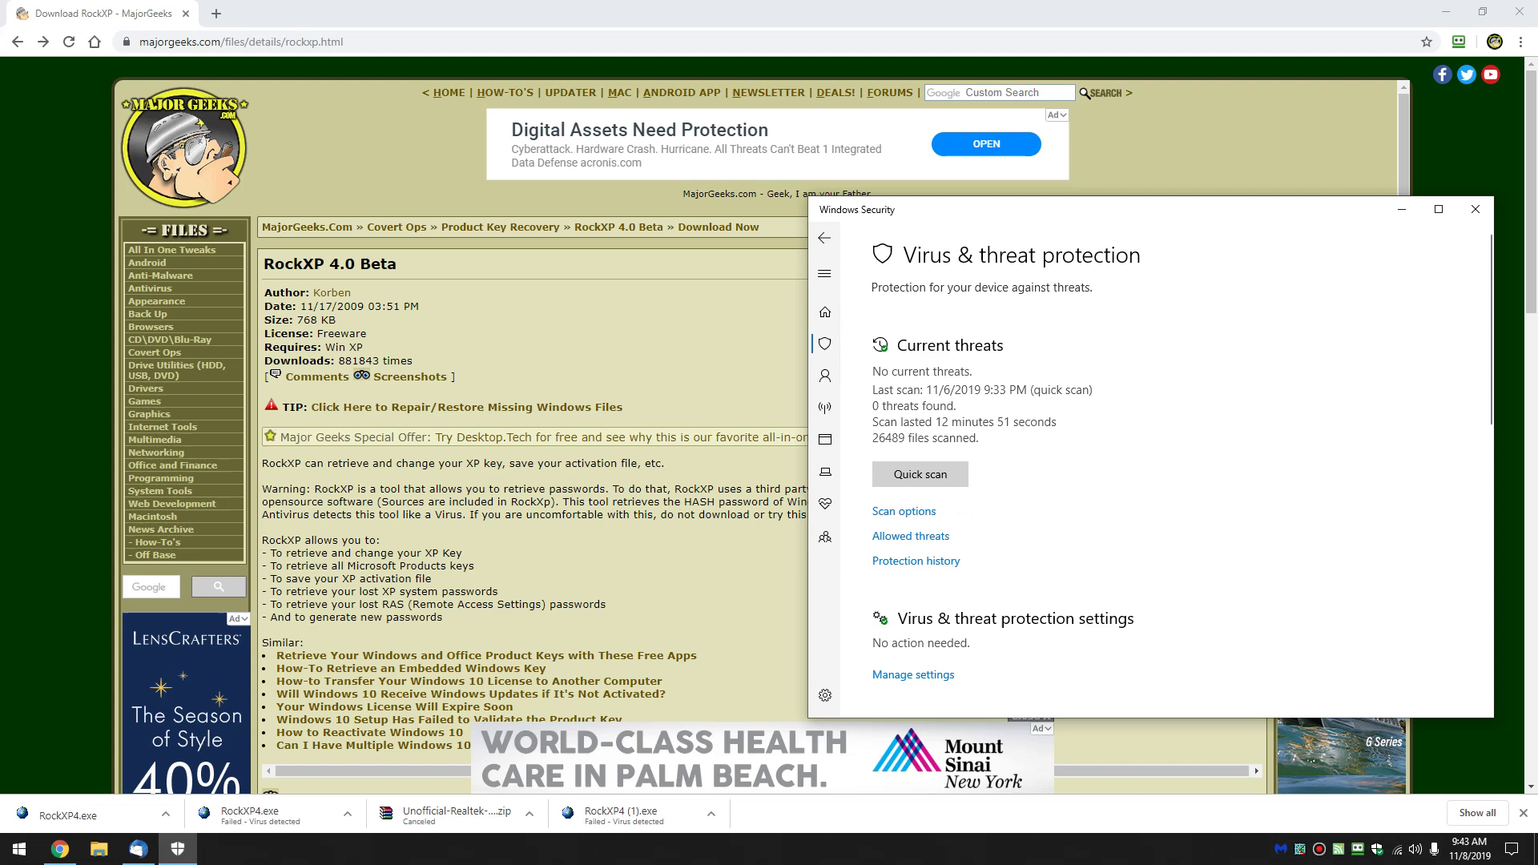
{"action": "scroll", "coordinate": [1154, 457], "scroll_direction": "down", "scroll_amount": 2}
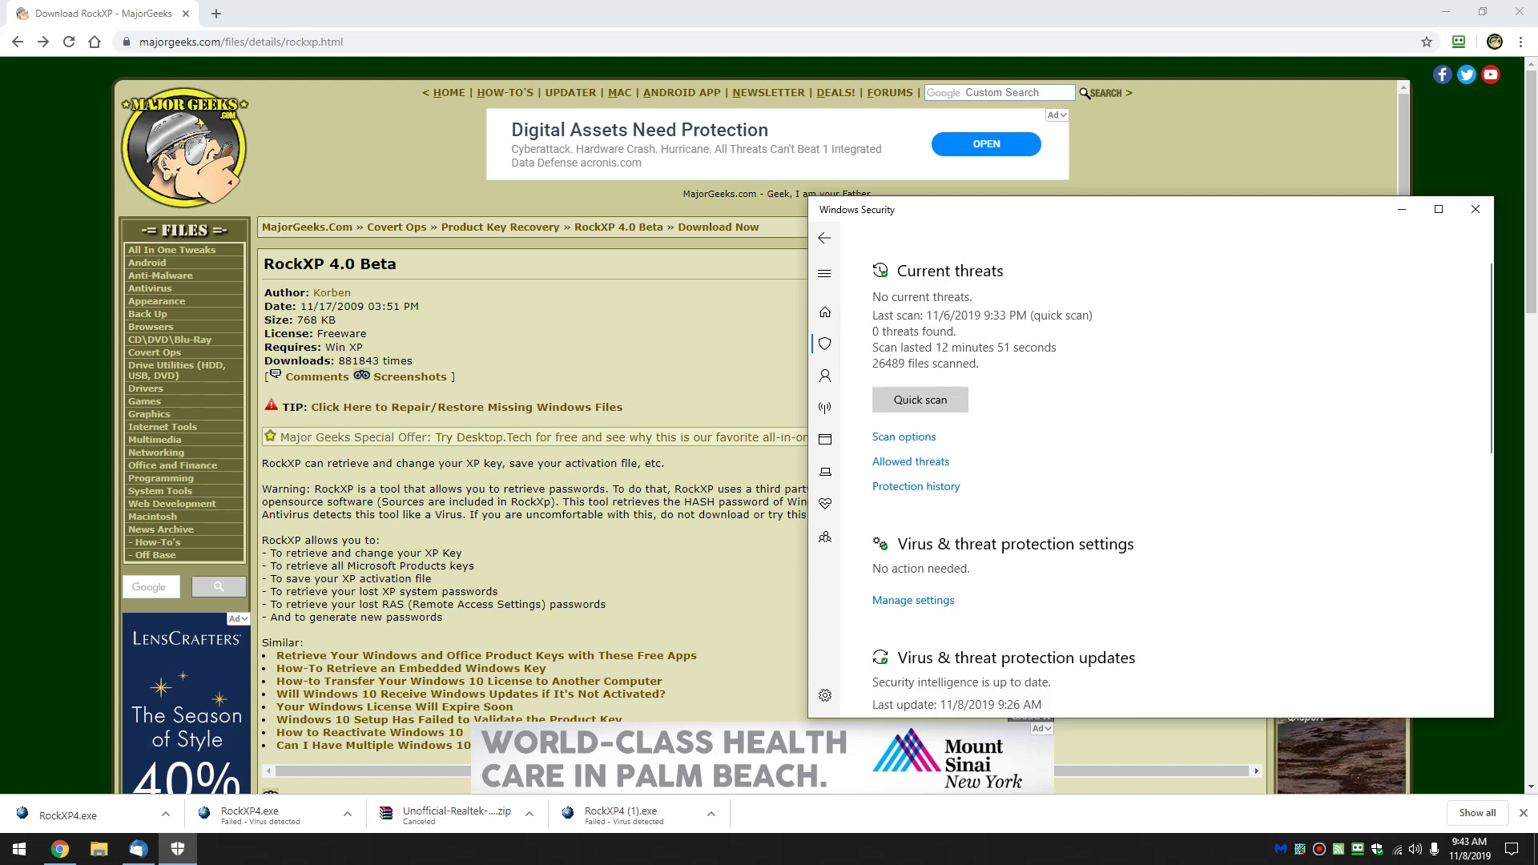
{"action": "scroll", "coordinate": [1005, 466], "scroll_direction": "down", "scroll_amount": 2}
{"action": "left_click", "coordinate": [913, 526]}
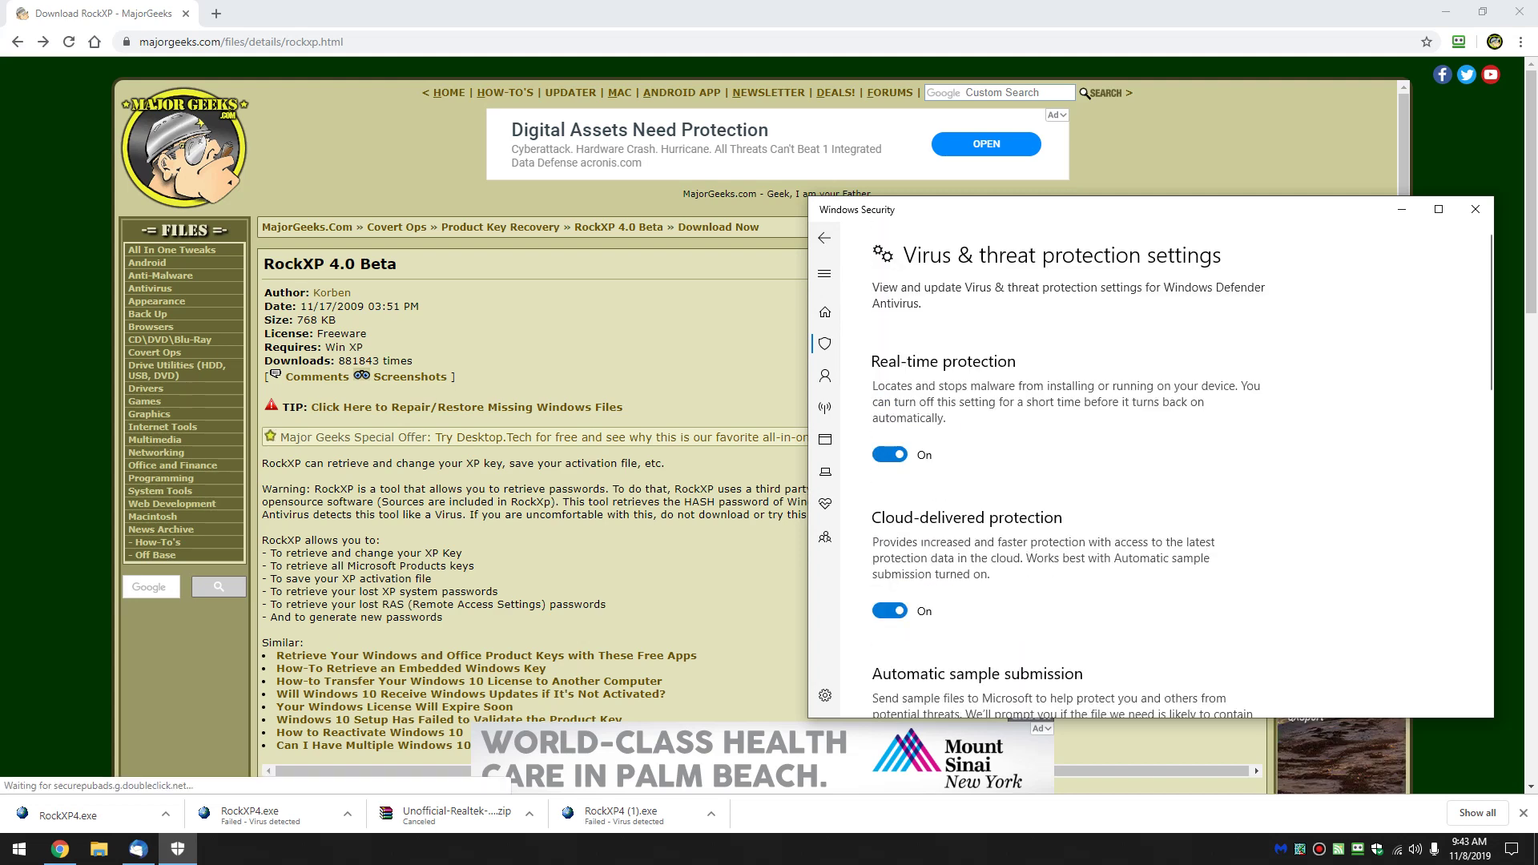
{"action": "key", "text": "alt+Left"}
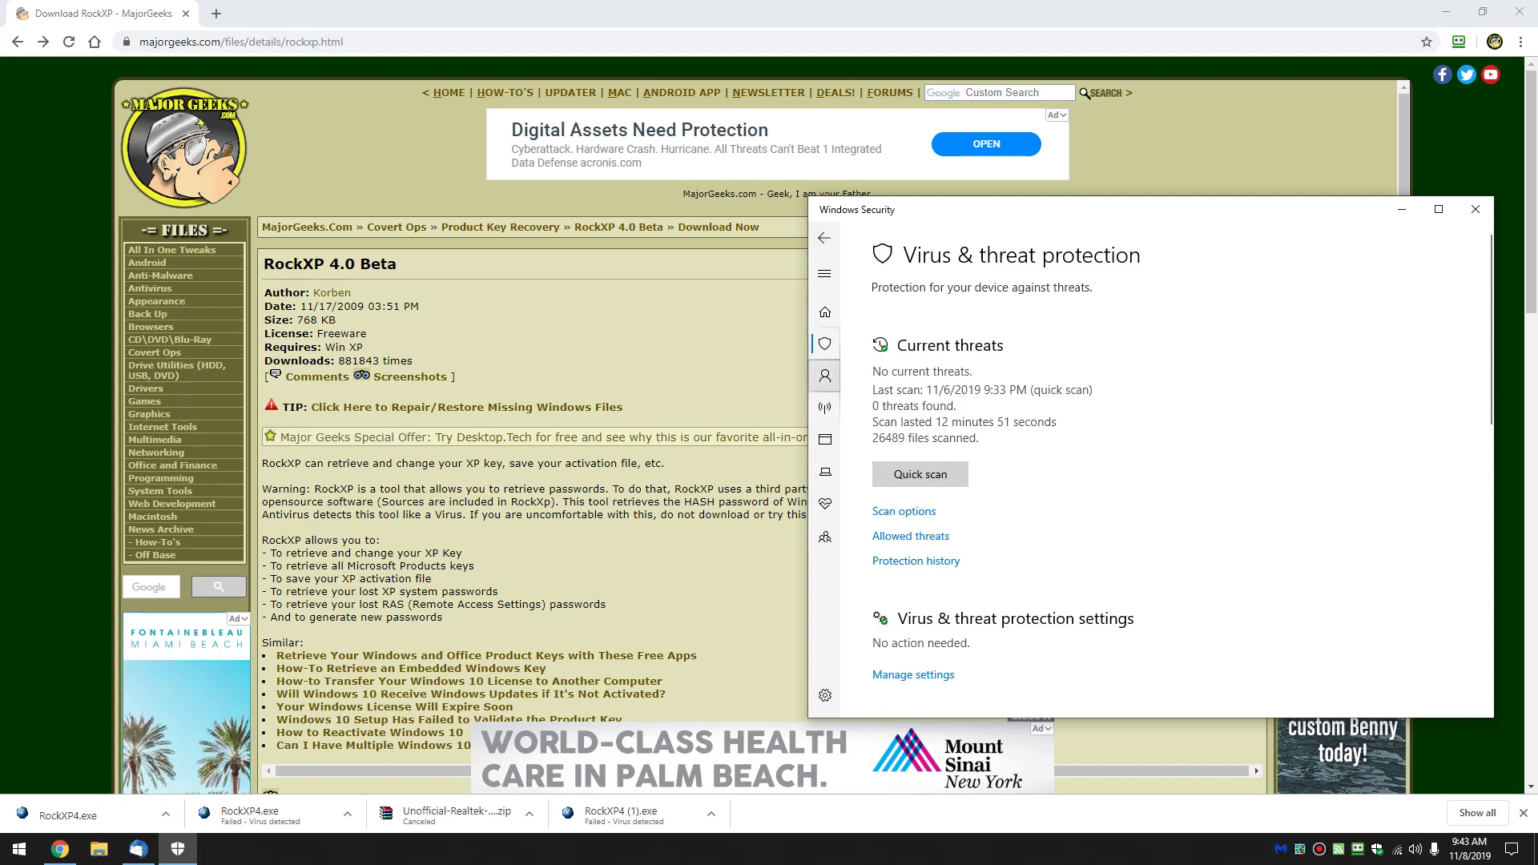
{"action": "scroll", "coordinate": [1153, 469], "scroll_direction": "down", "scroll_amount": 3}
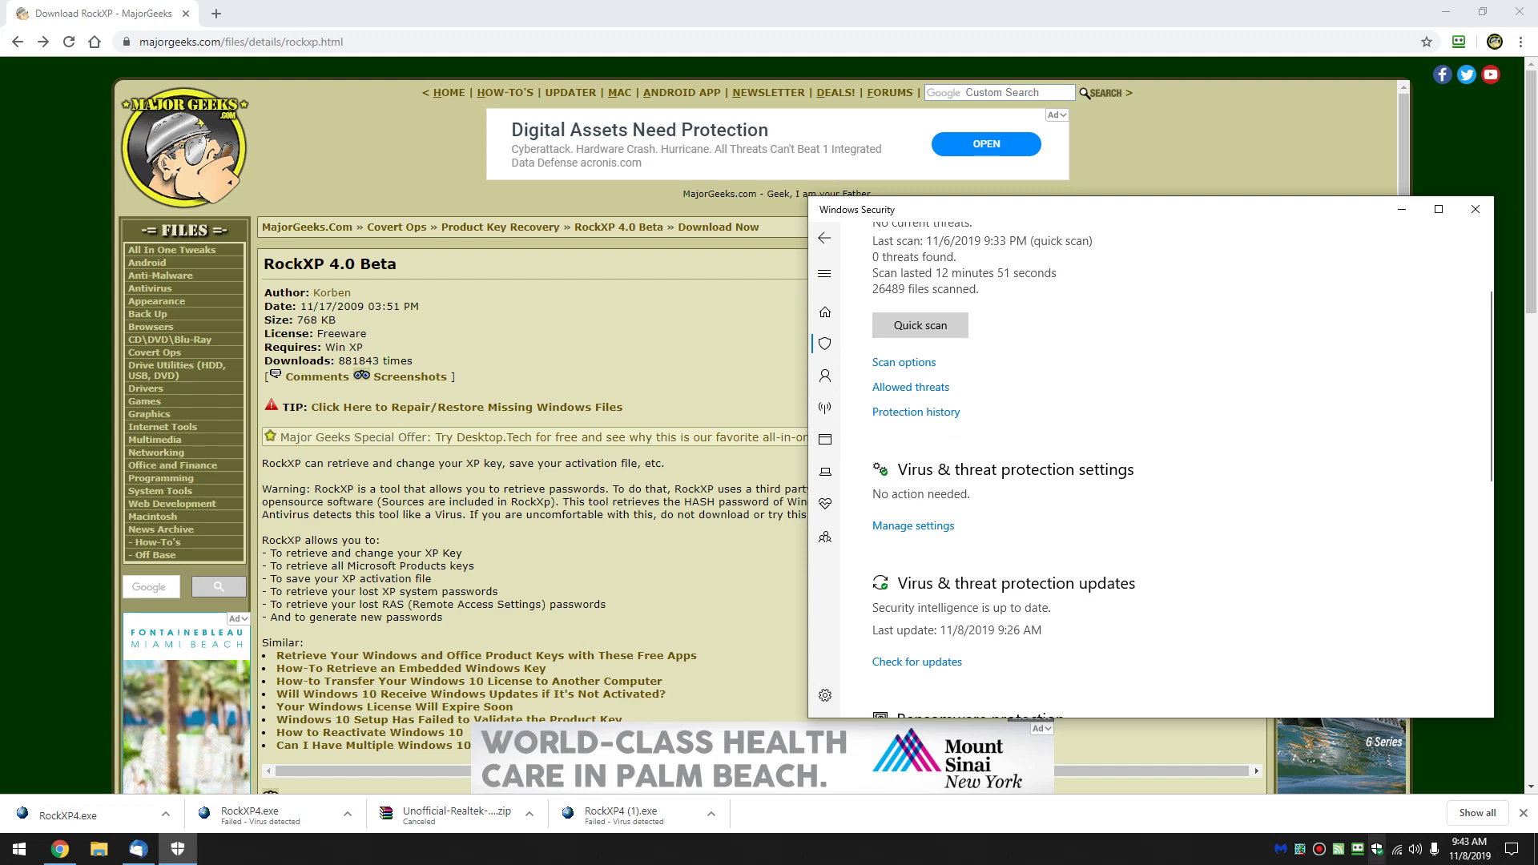
- Reopen the Windows Security dashboard from the system tray and turn off Real-time protection in the Virus & threat protection settings
{"action": "right_click", "coordinate": [1377, 849]}
{"action": "left_click", "coordinate": [1403, 830]}
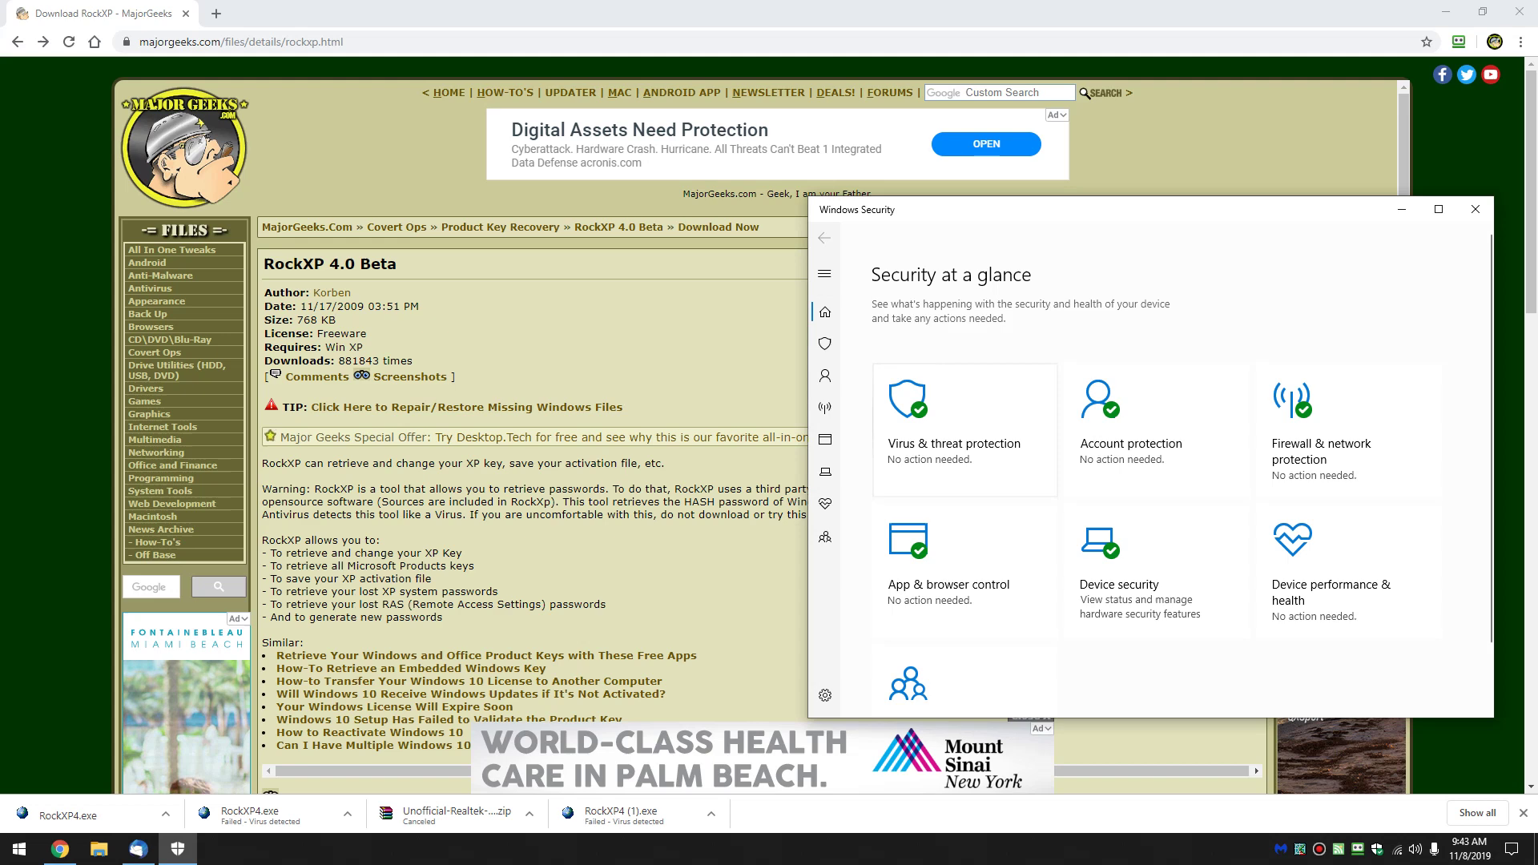
{"action": "left_click", "coordinate": [967, 430]}
{"action": "scroll", "coordinate": [1145, 456], "scroll_direction": "down", "scroll_amount": 4}
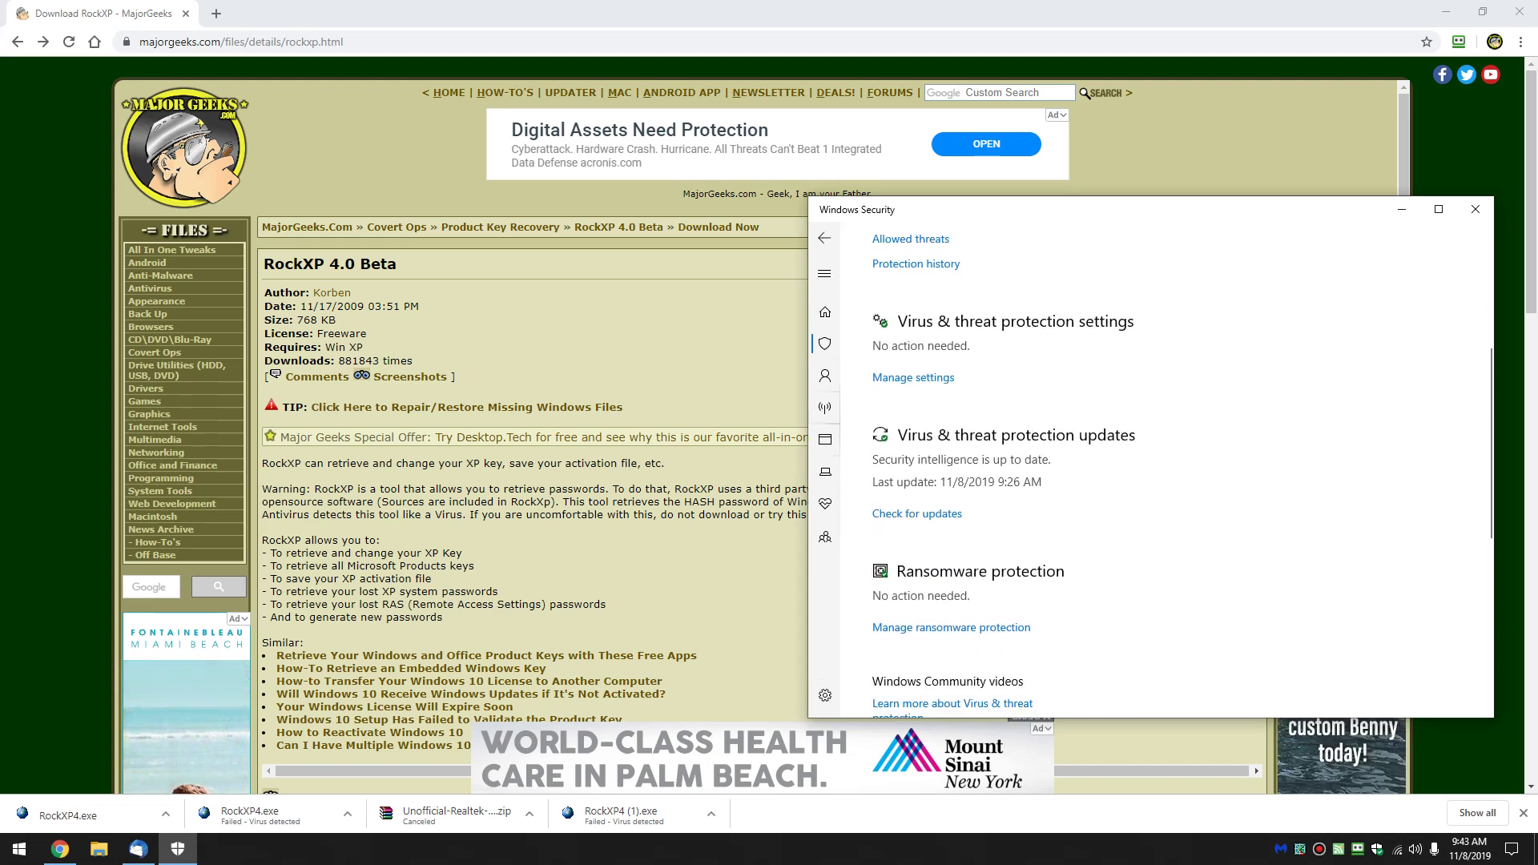
{"action": "left_click", "coordinate": [912, 378]}
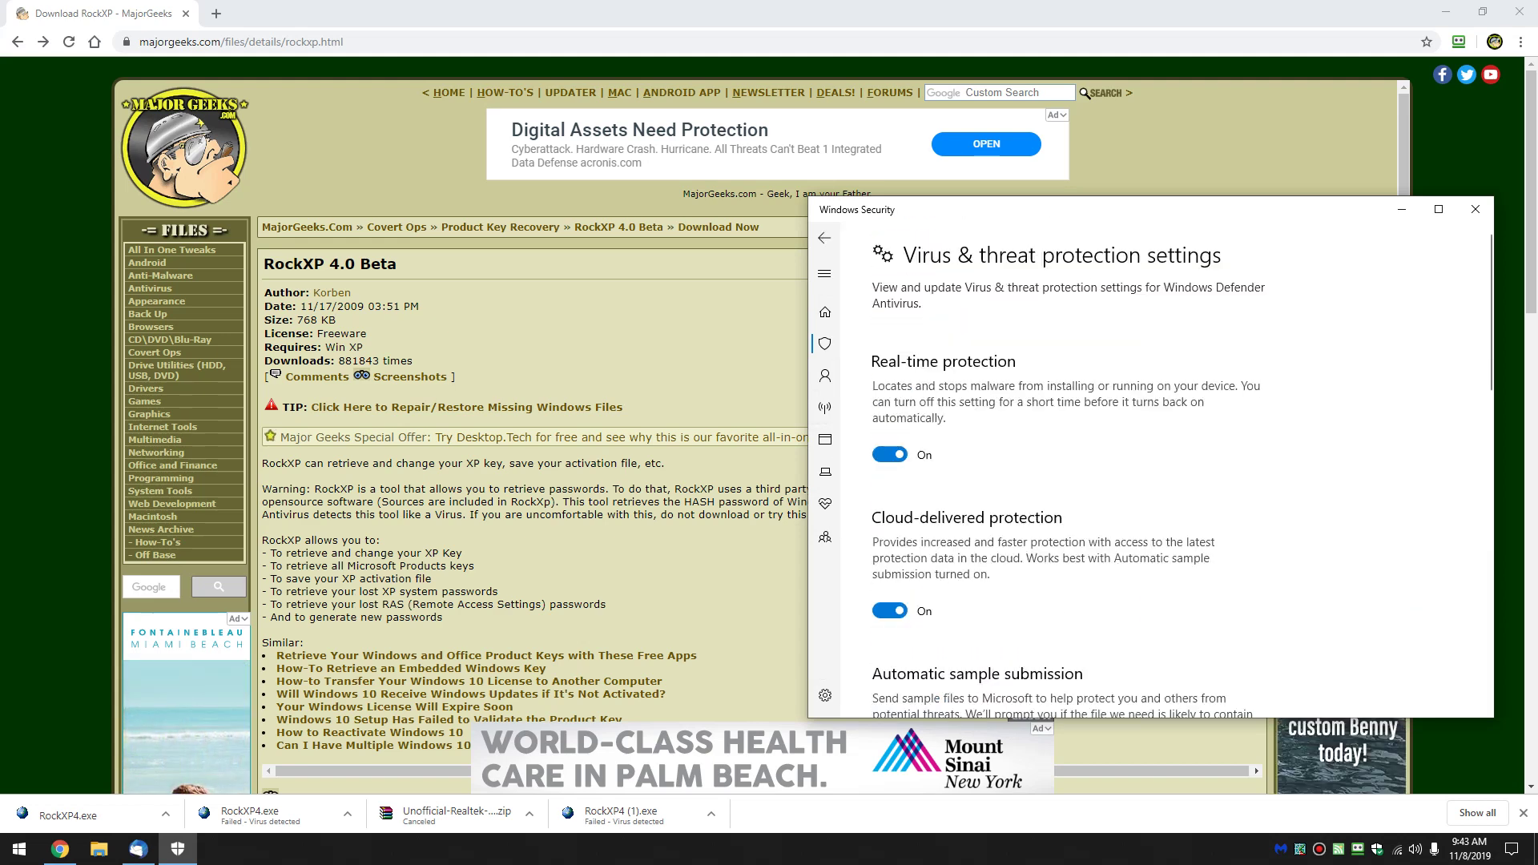
{"action": "left_click", "coordinate": [889, 454]}
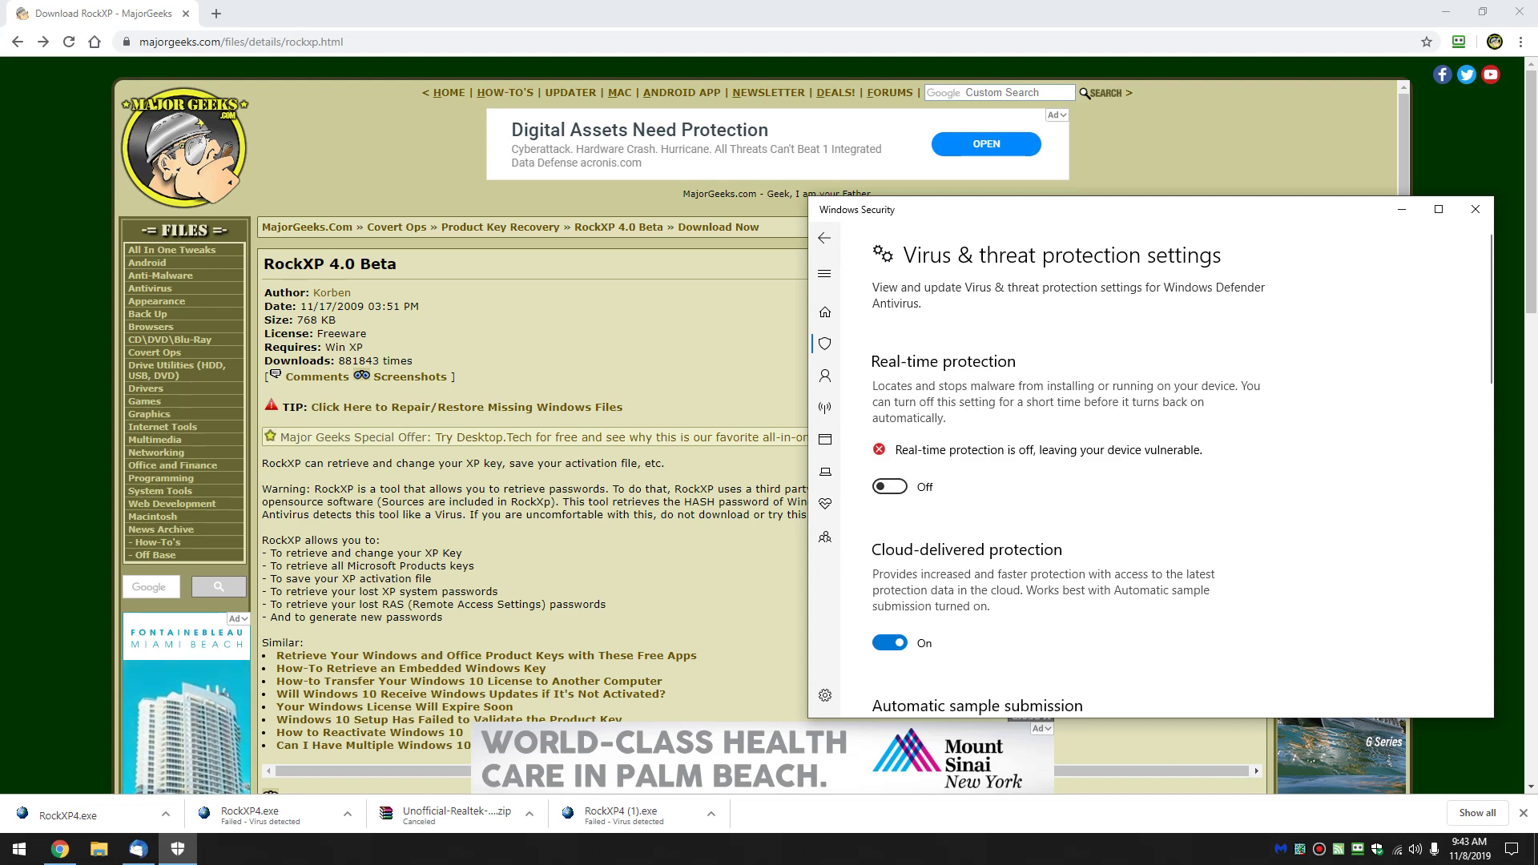
- Switch to the RockXP 4.0 Beta page in Chrome, download the program again and keep RockXP4 (1).exe
{"action": "left_click", "coordinate": [752, 336]}
{"action": "left_click", "coordinate": [863, 322]}
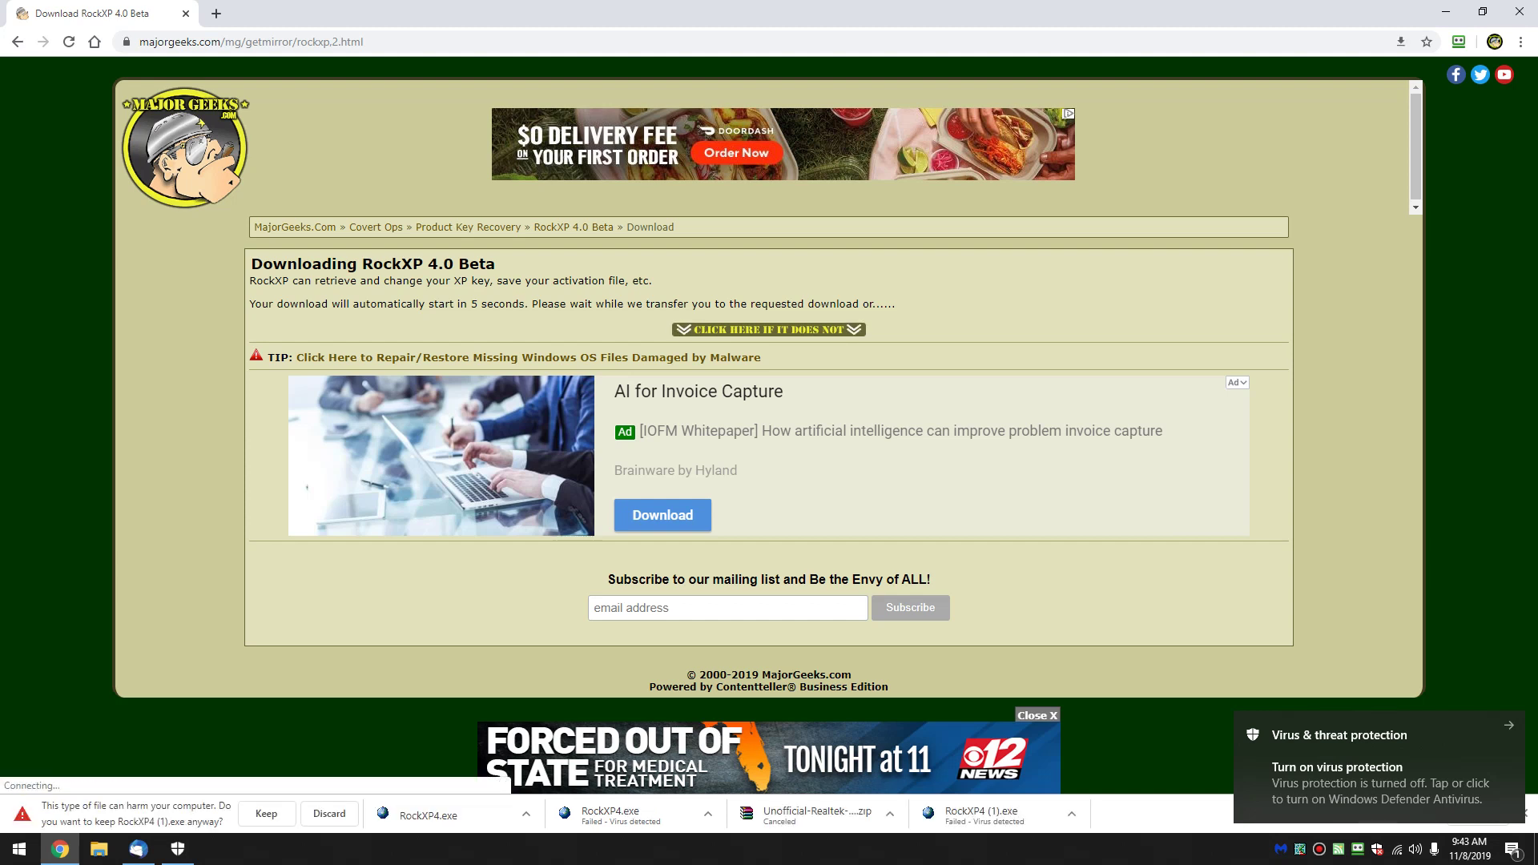
{"action": "left_click", "coordinate": [266, 813]}
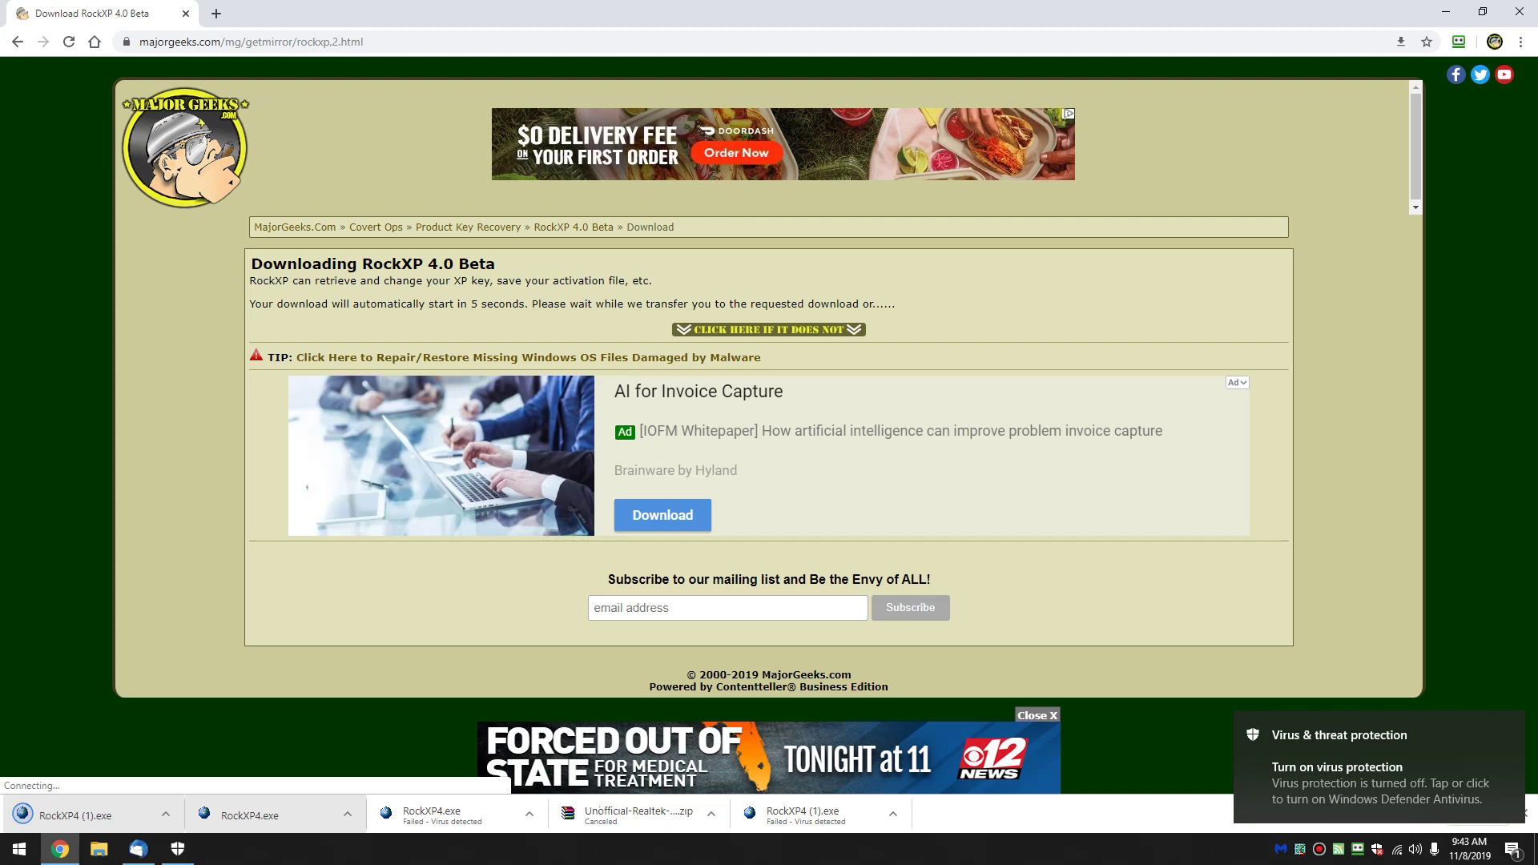
- Turn virus protection back on from the Windows notification, and check the protection overview and the Real-time protection setting in Windows Security
{"action": "left_click", "coordinate": [1378, 766]}
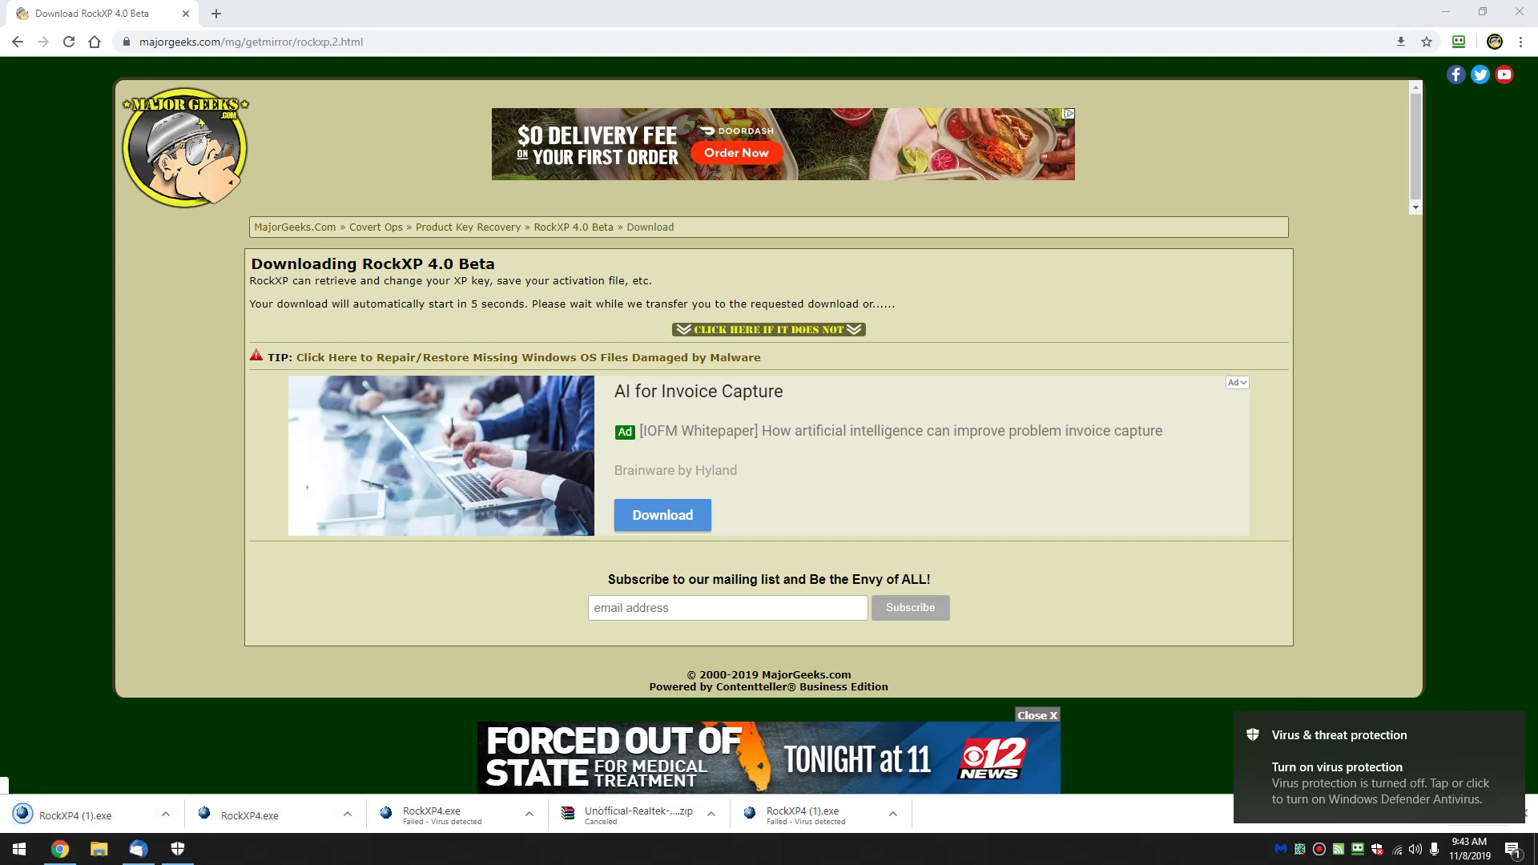
{"action": "scroll", "coordinate": [1150, 468], "scroll_direction": "down", "scroll_amount": 3}
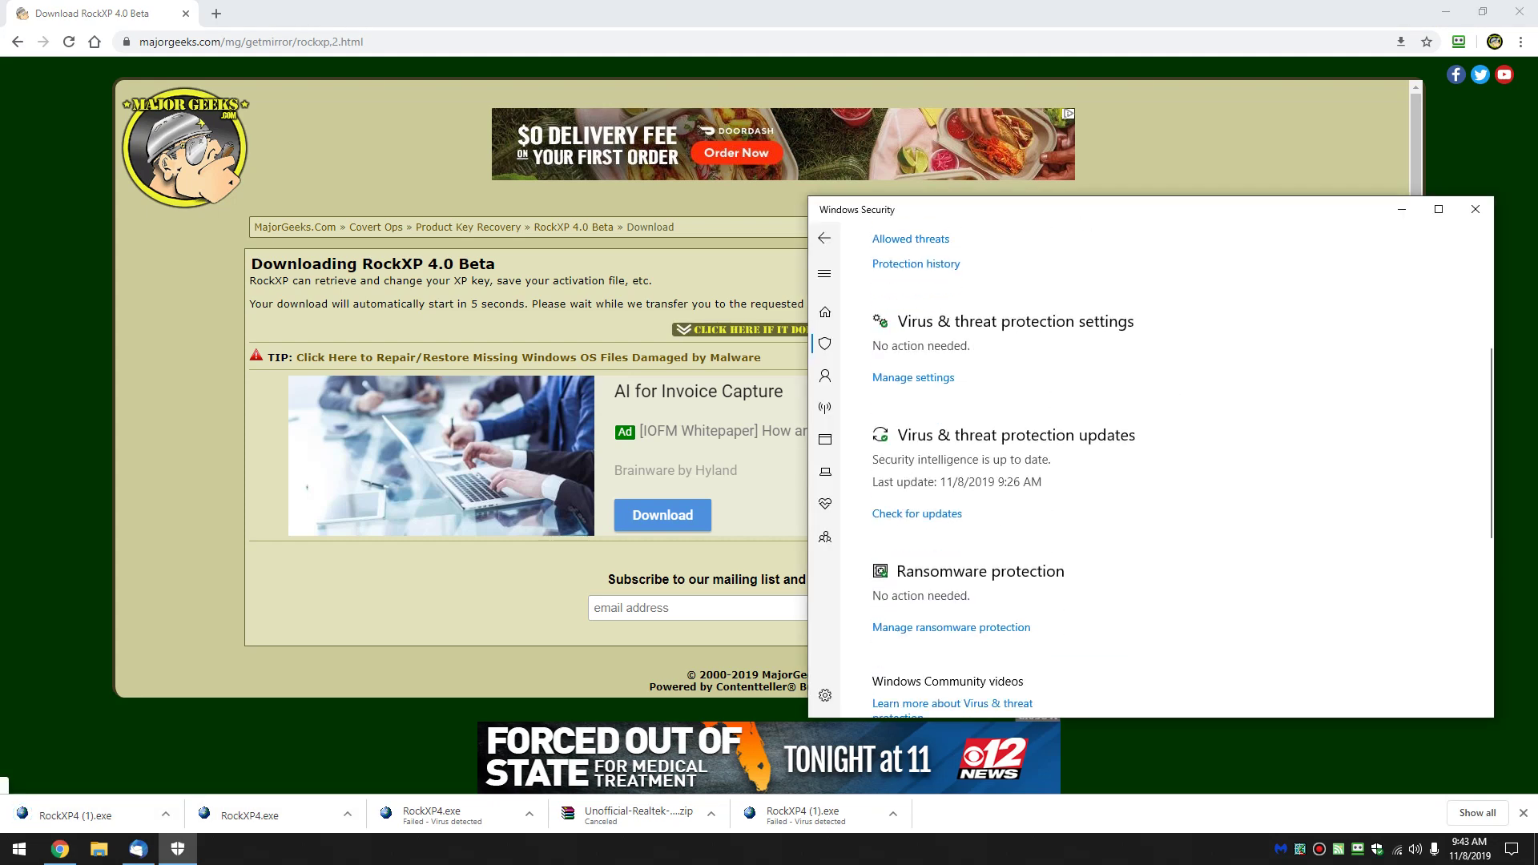
{"action": "scroll", "coordinate": [1162, 480], "scroll_direction": "up", "scroll_amount": 5}
{"action": "scroll", "coordinate": [1161, 480], "scroll_direction": "down", "scroll_amount": 10}
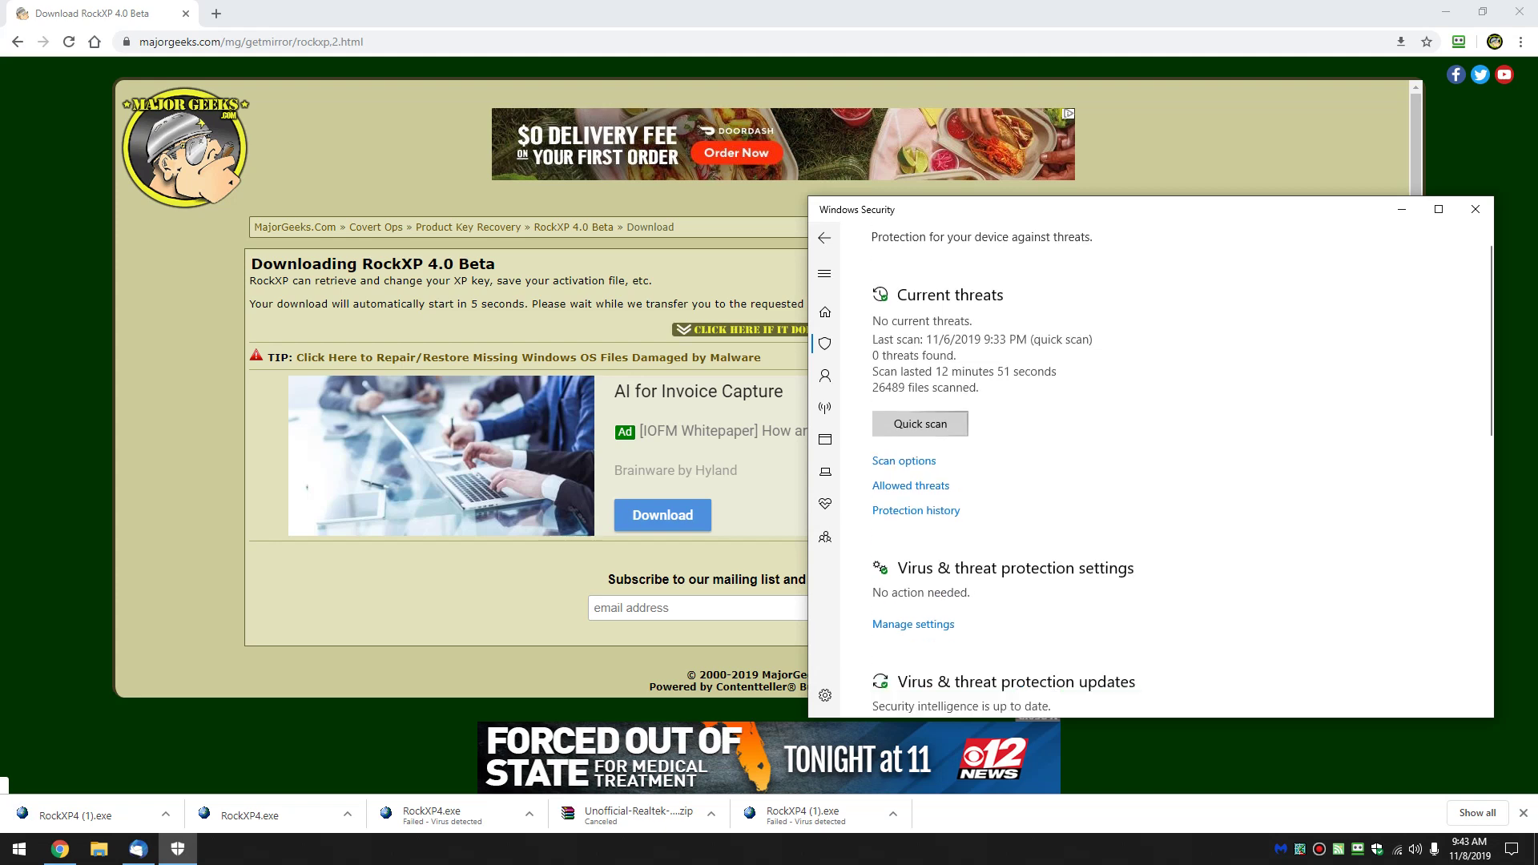
{"action": "scroll", "coordinate": [1161, 480], "scroll_direction": "up", "scroll_amount": 10}
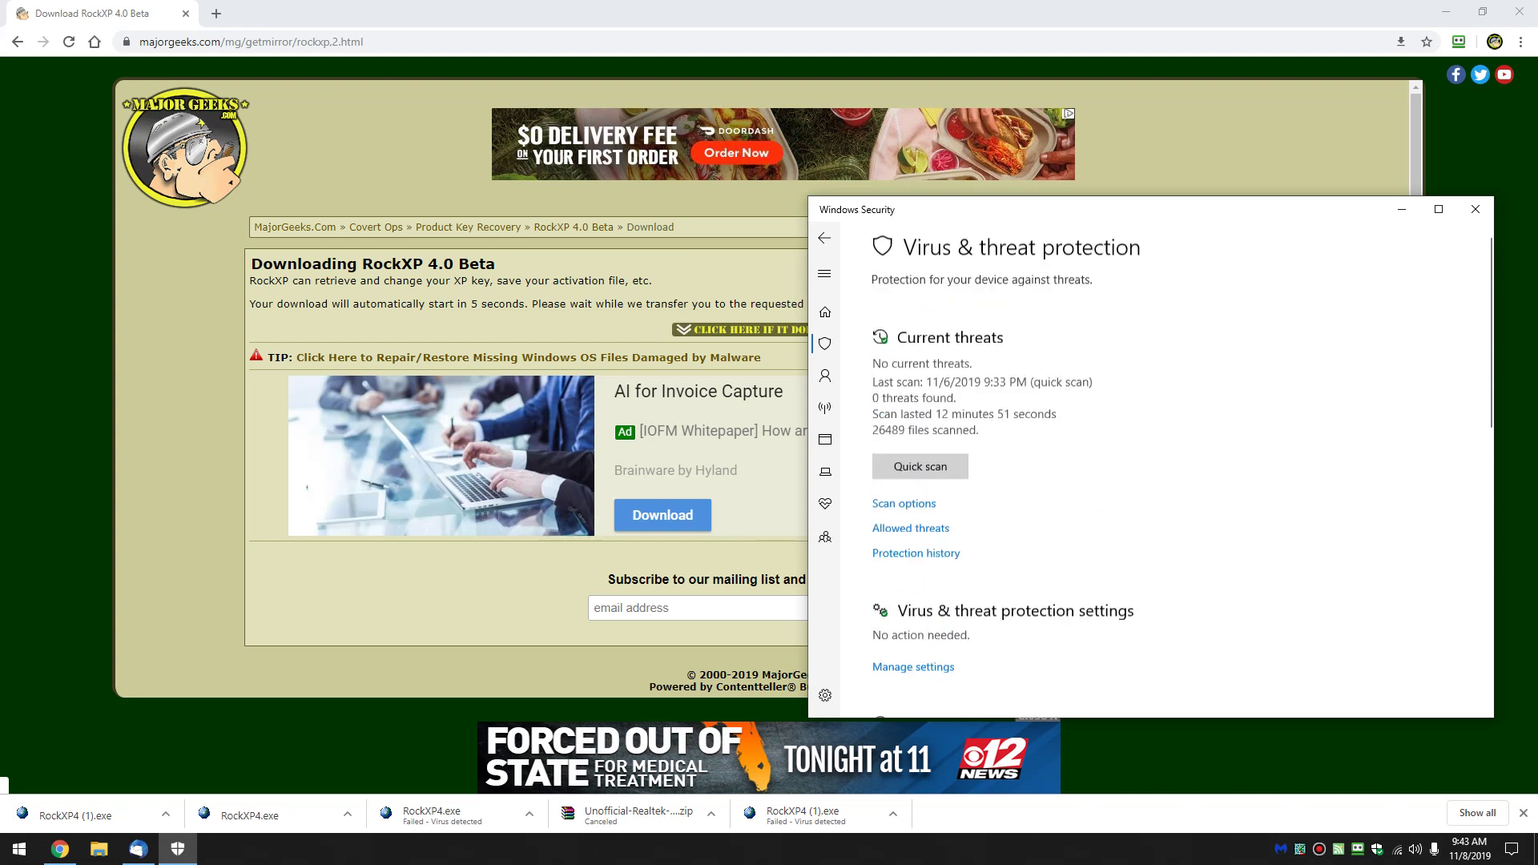
{"action": "left_click", "coordinate": [824, 238]}
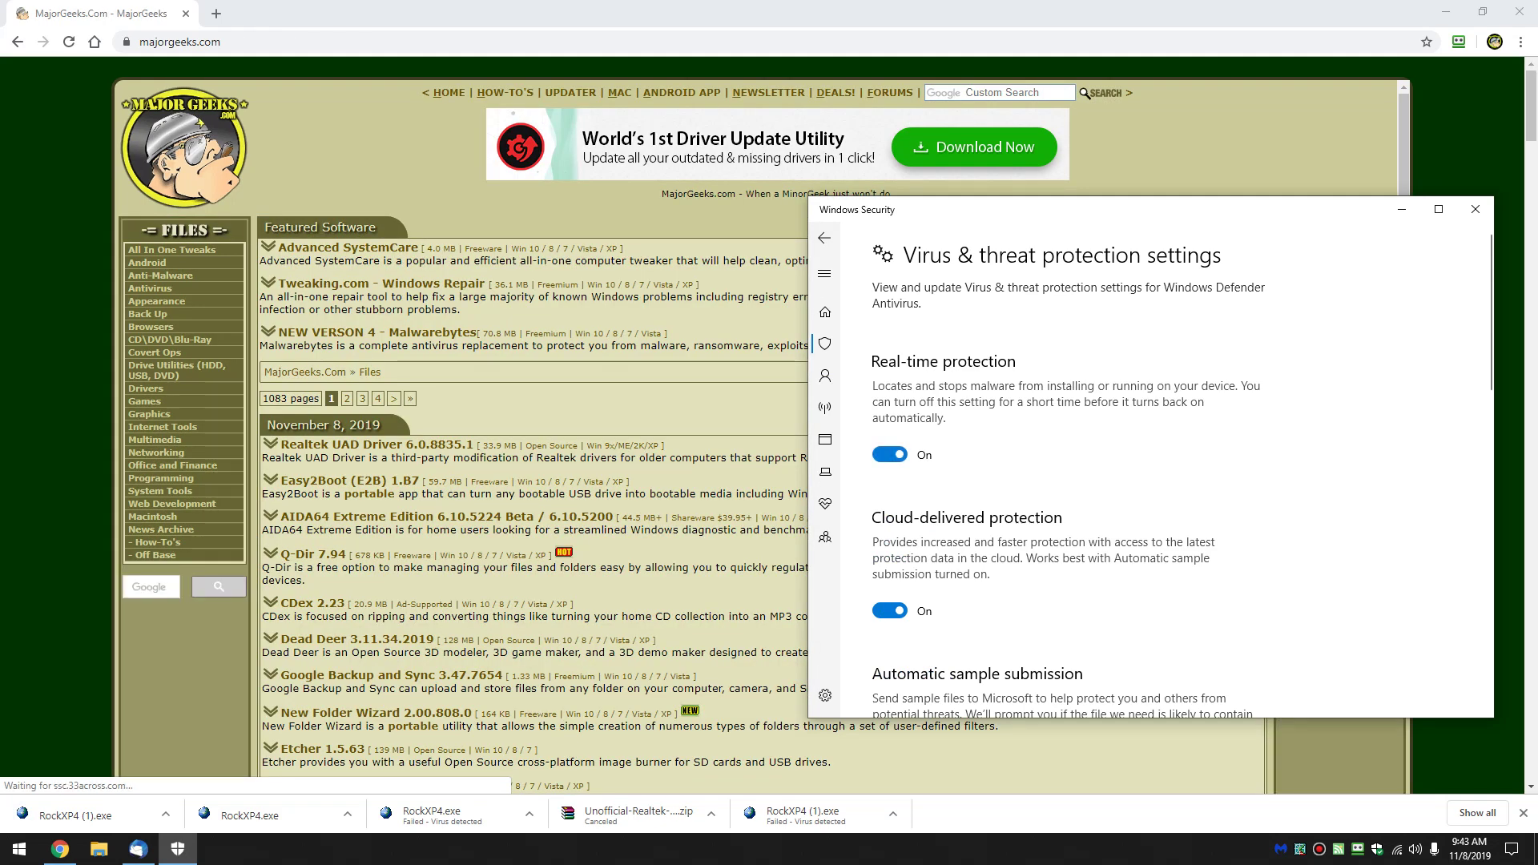
- Close Windows Security and the Chrome browser
{"action": "left_click", "coordinate": [1475, 209]}
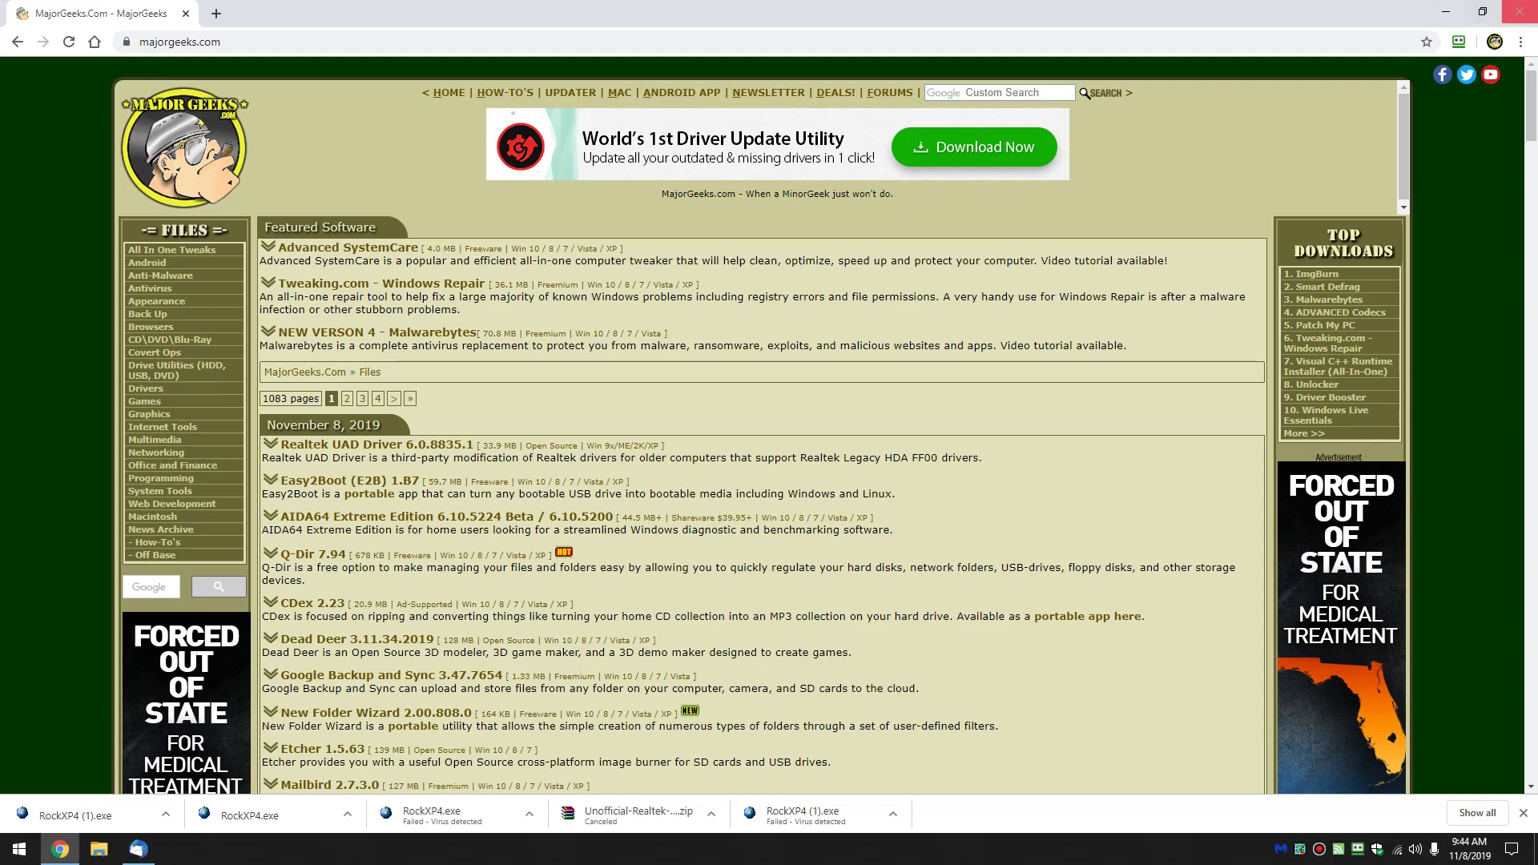
{"action": "left_click", "coordinate": [1519, 12]}
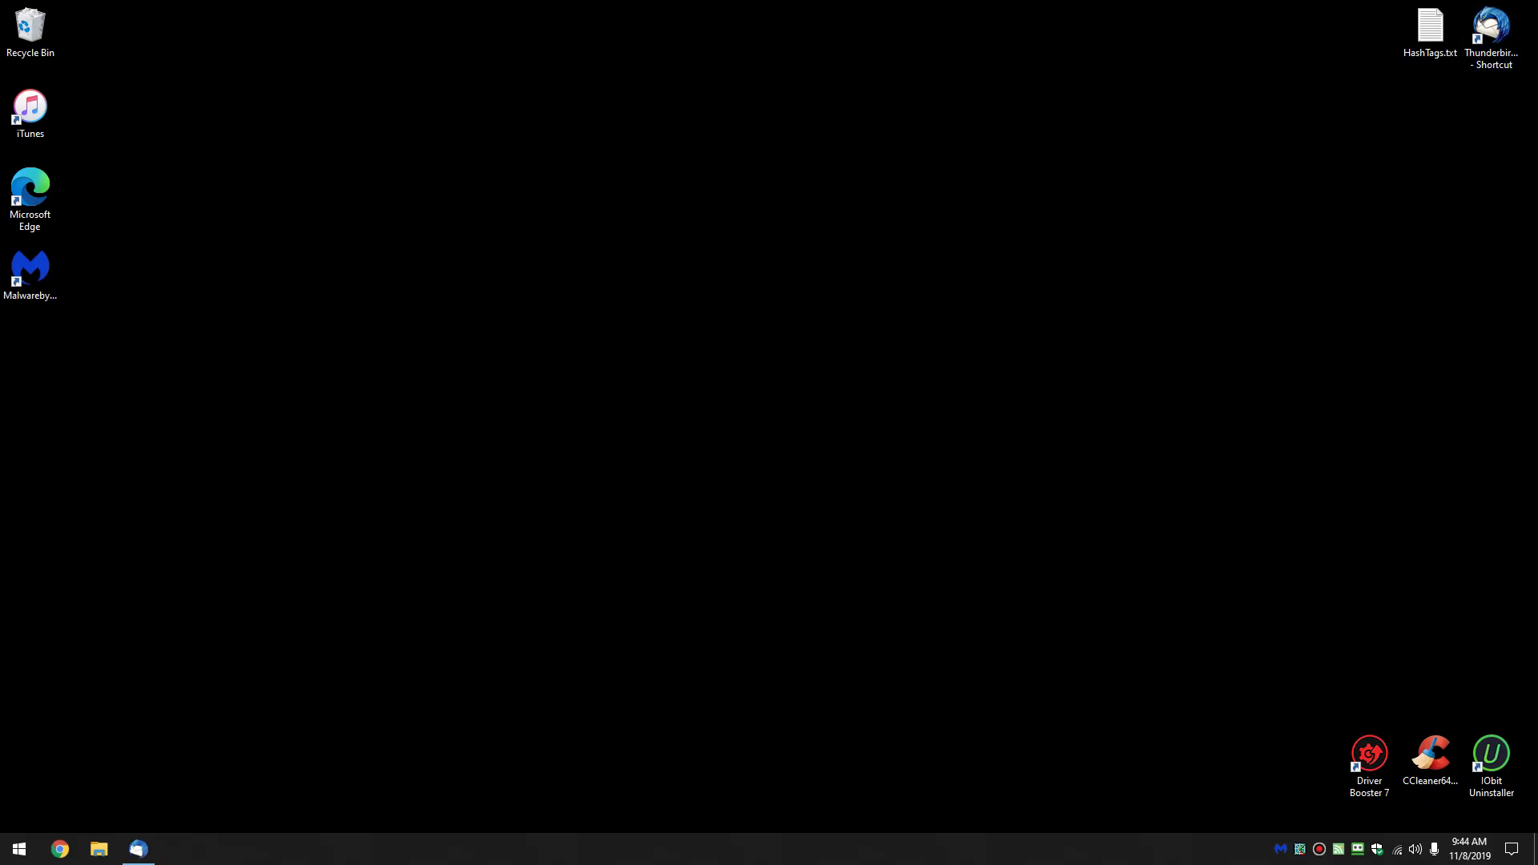